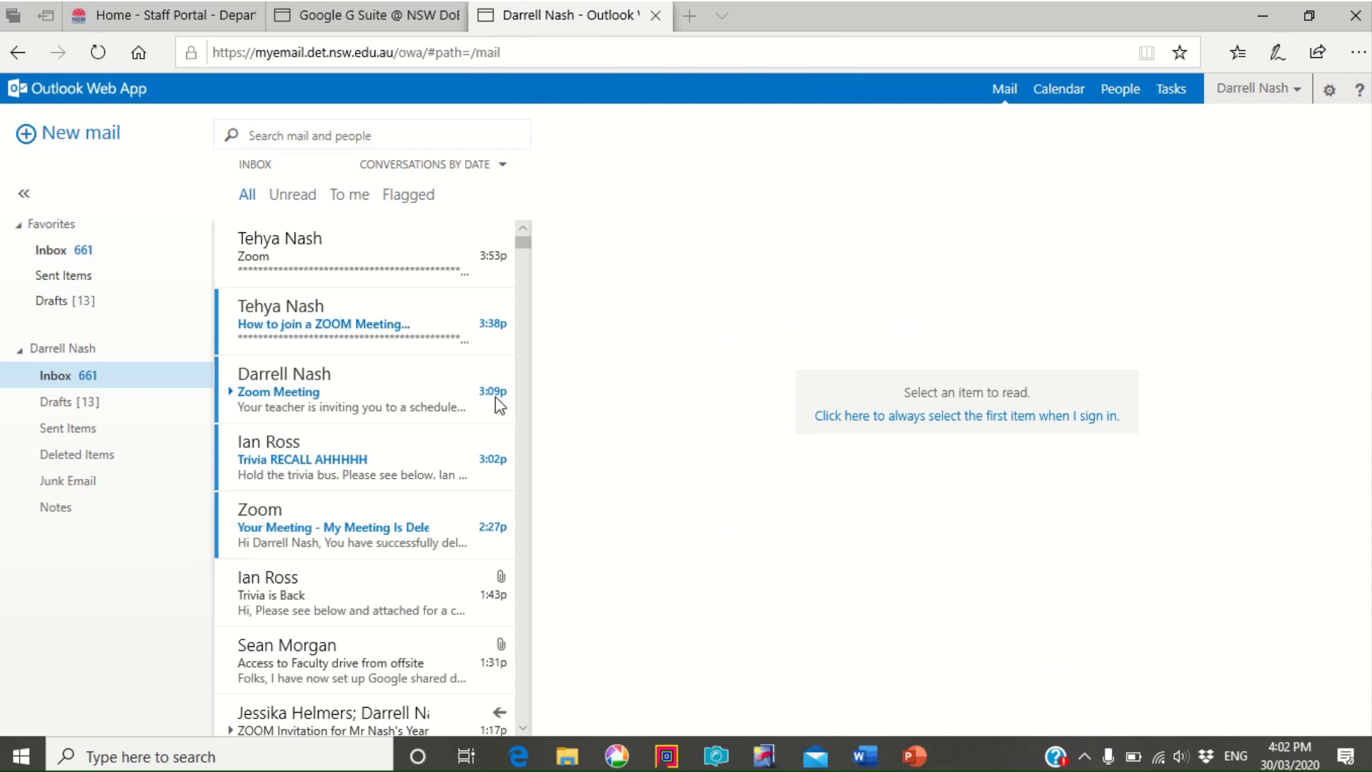
# Step: Open the 'How to join a ZOOM Meeting' invitation email in Outlook Web App
pyautogui.click(303, 318)
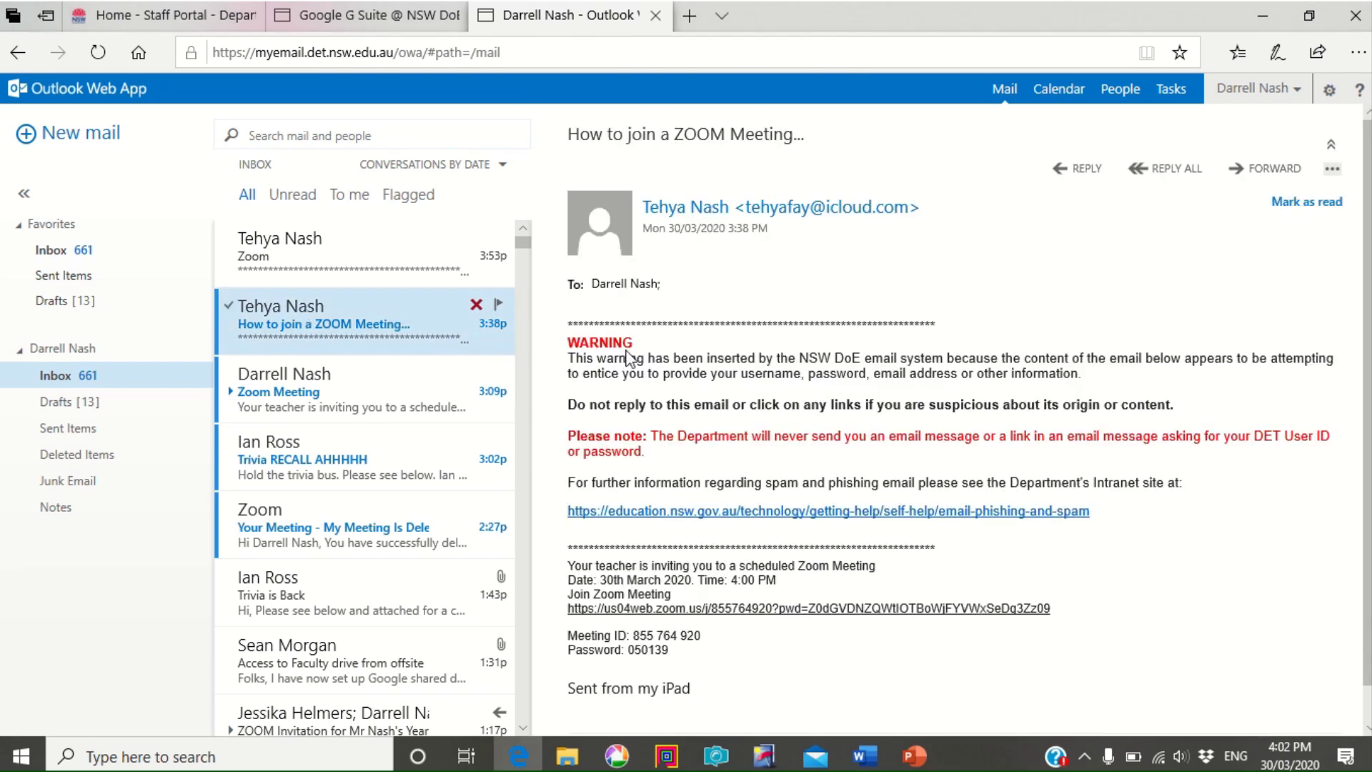
pyautogui.scroll(-1, 747, 457)
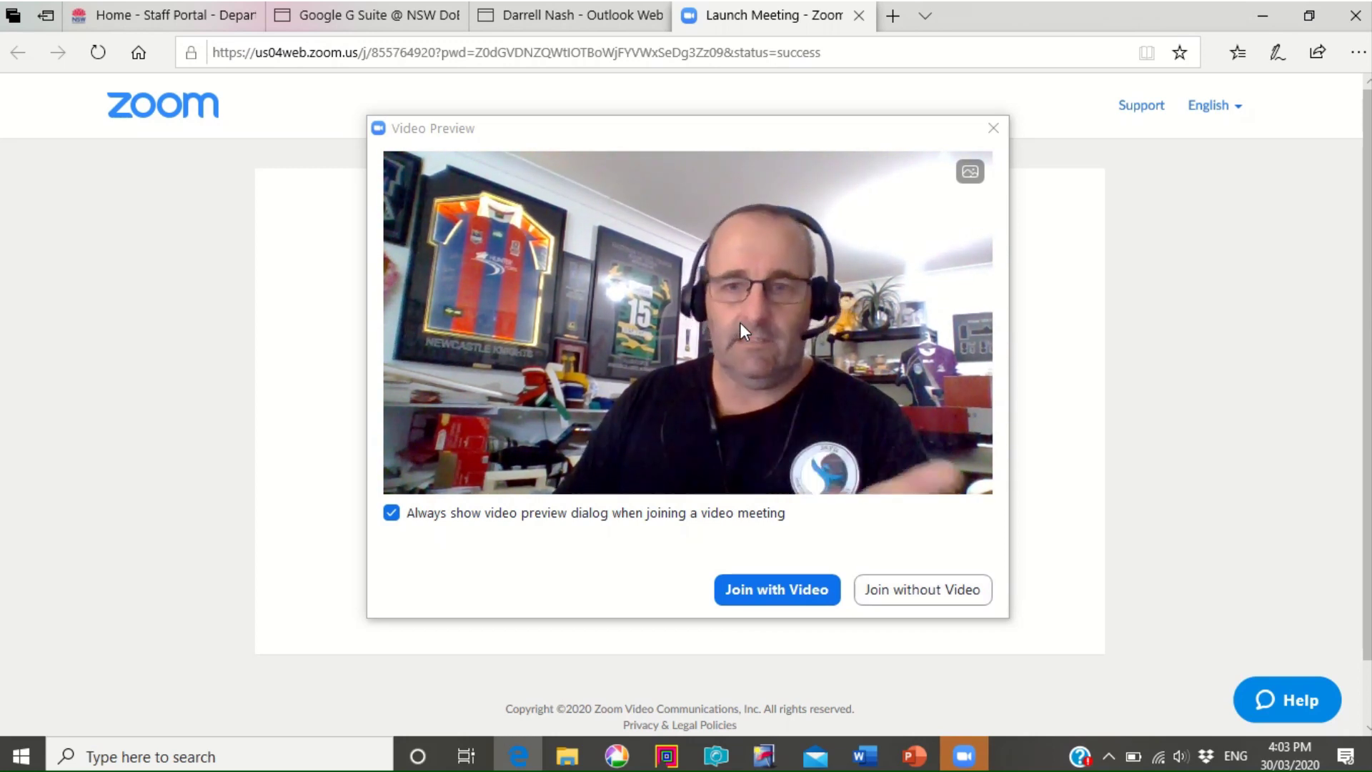
# Step: Join with video on, switch to Speaker View, then return to Gallery View
pyautogui.click(773, 590)
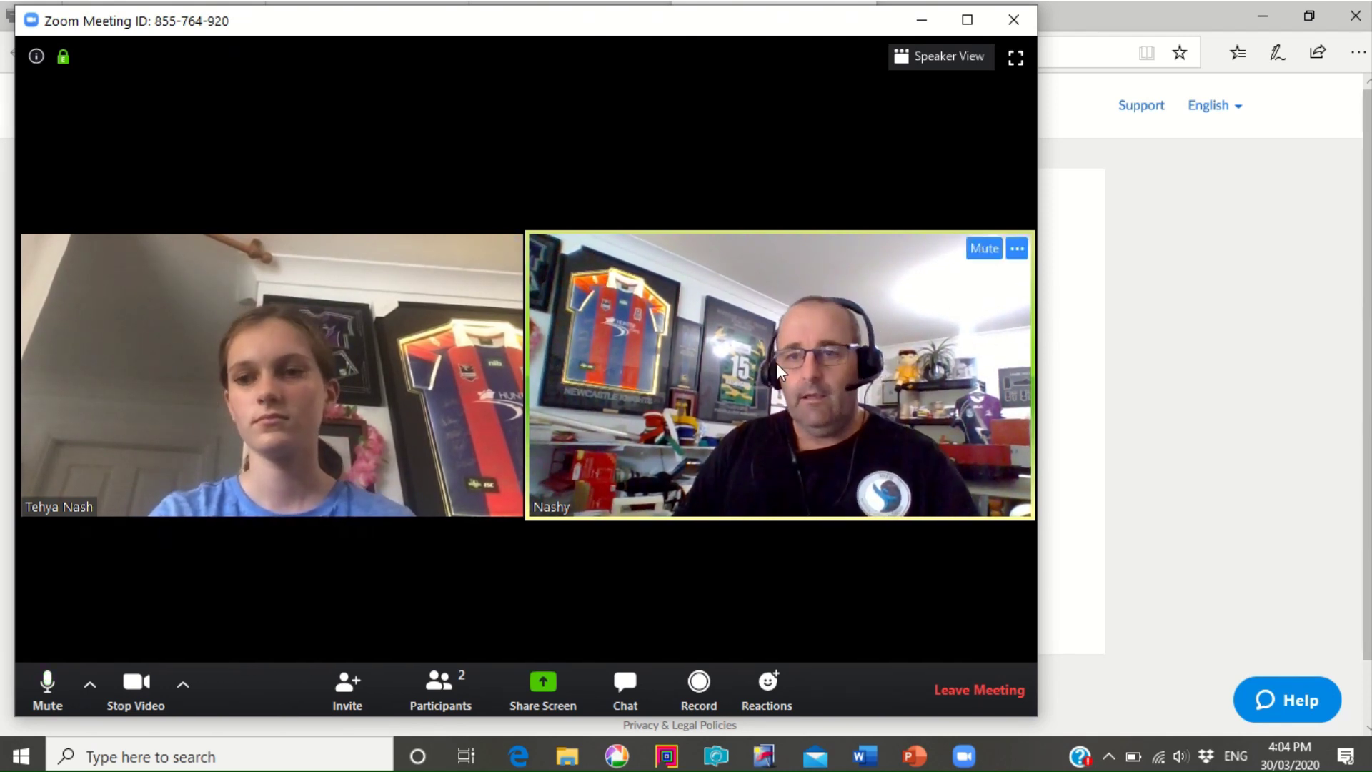
pyautogui.click(936, 59)
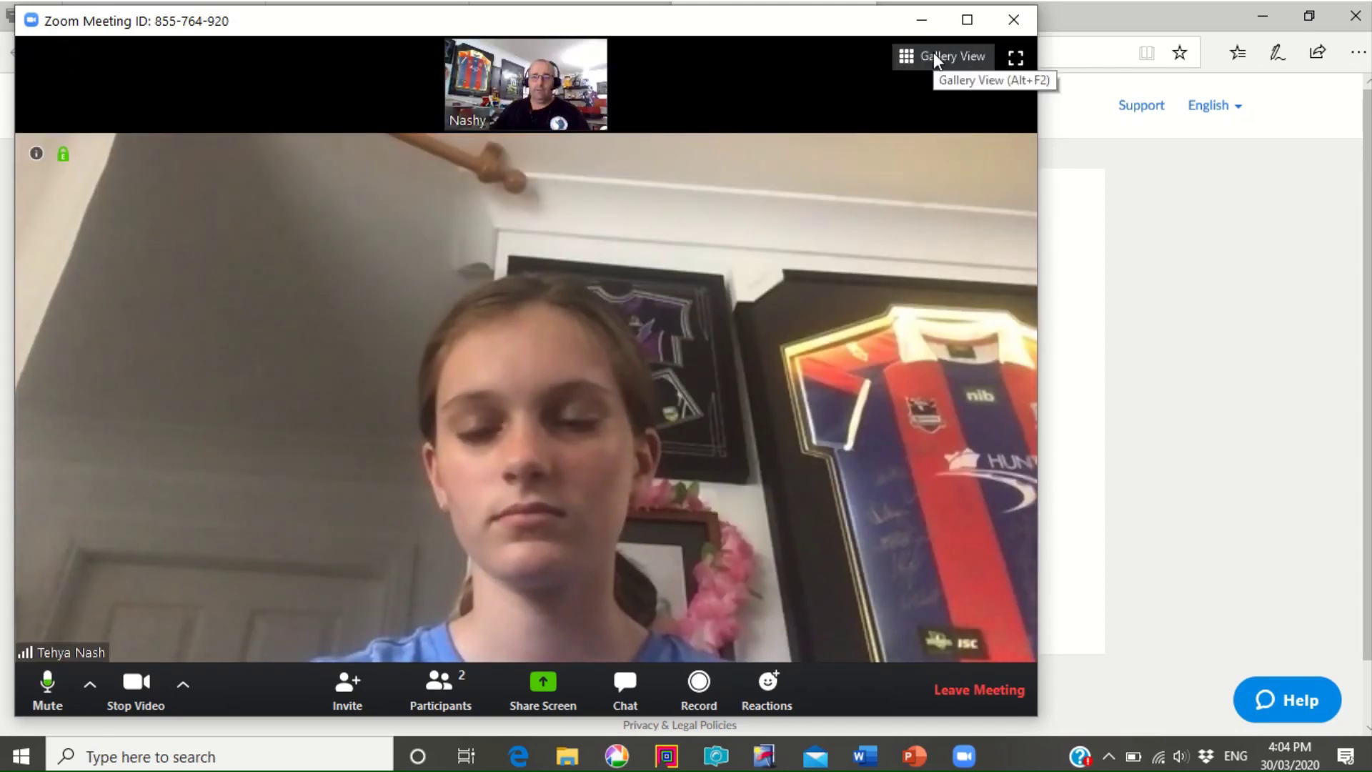
pyautogui.click(933, 60)
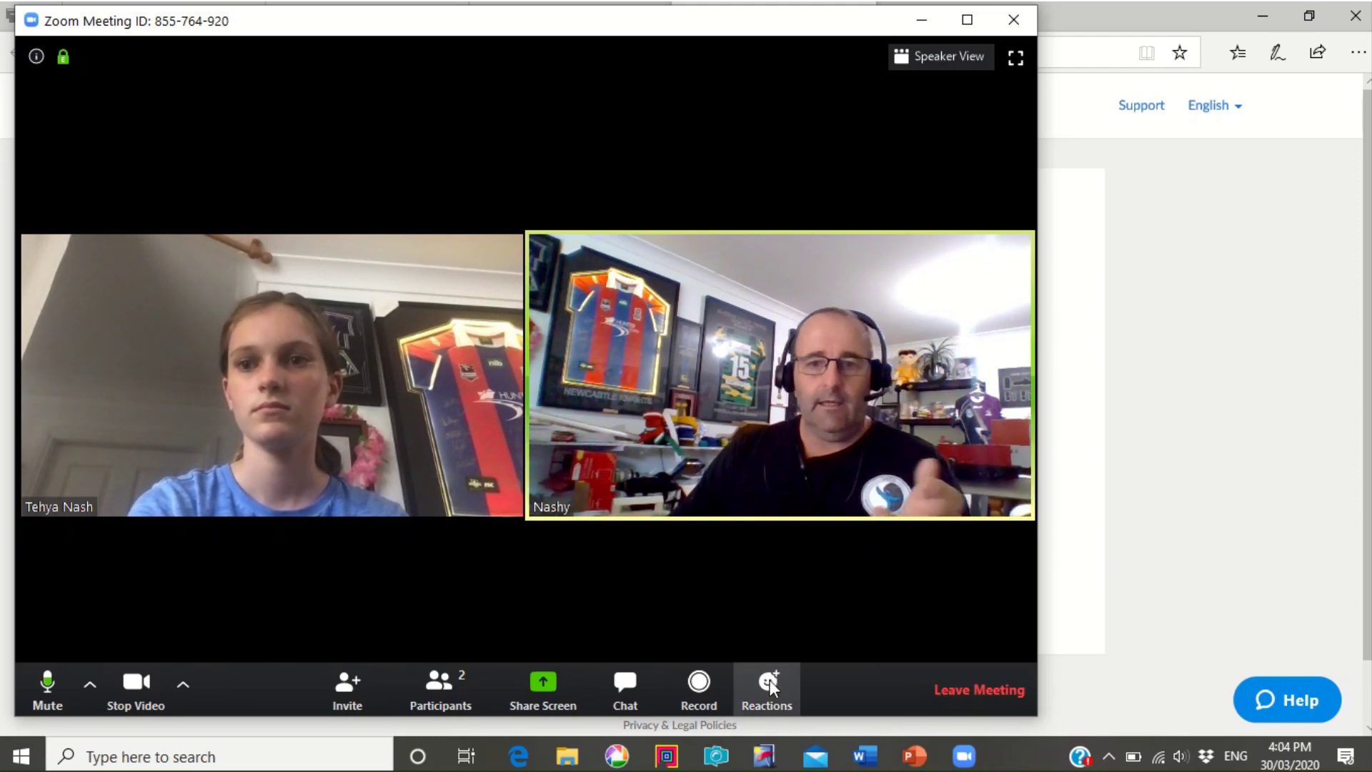
# Step: Send a Thumbs Up reaction followed by a Clap reaction
pyautogui.click(753, 707)
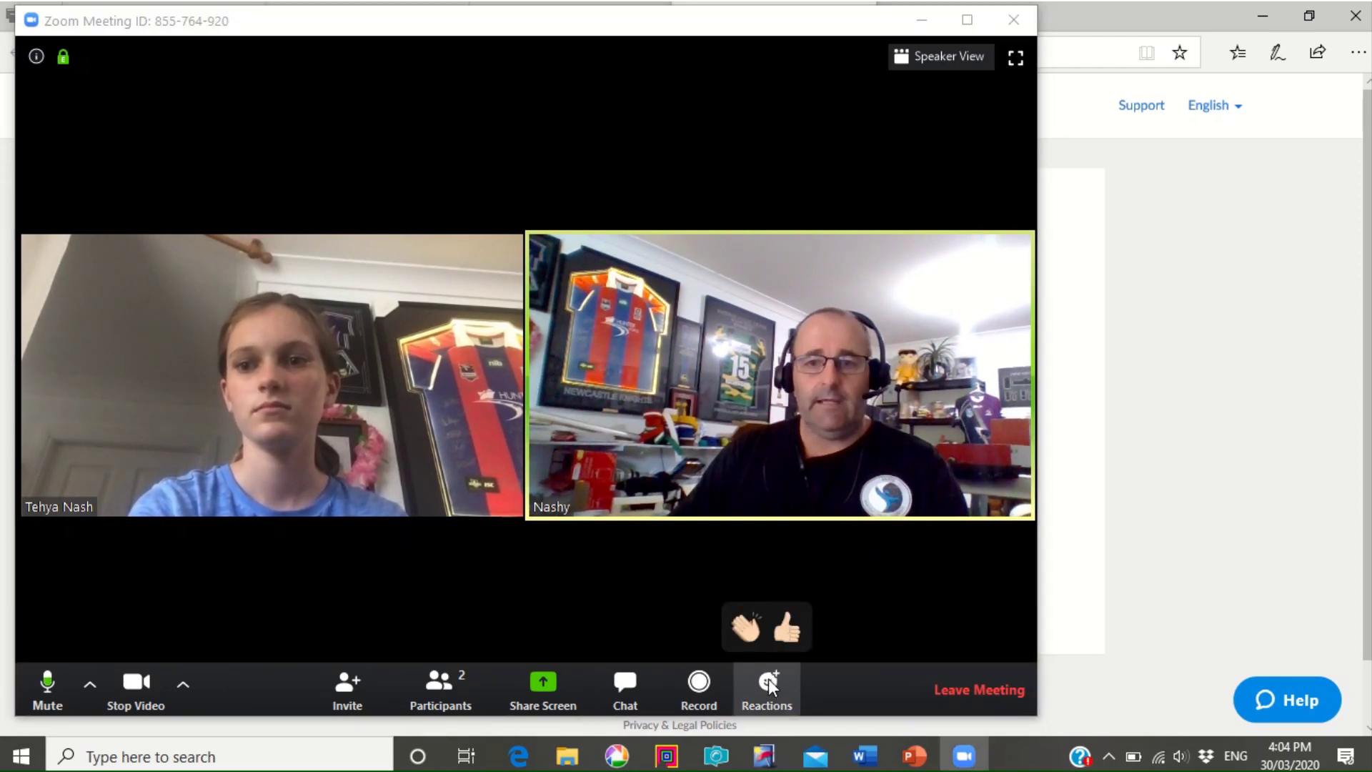
pyautogui.click(789, 626)
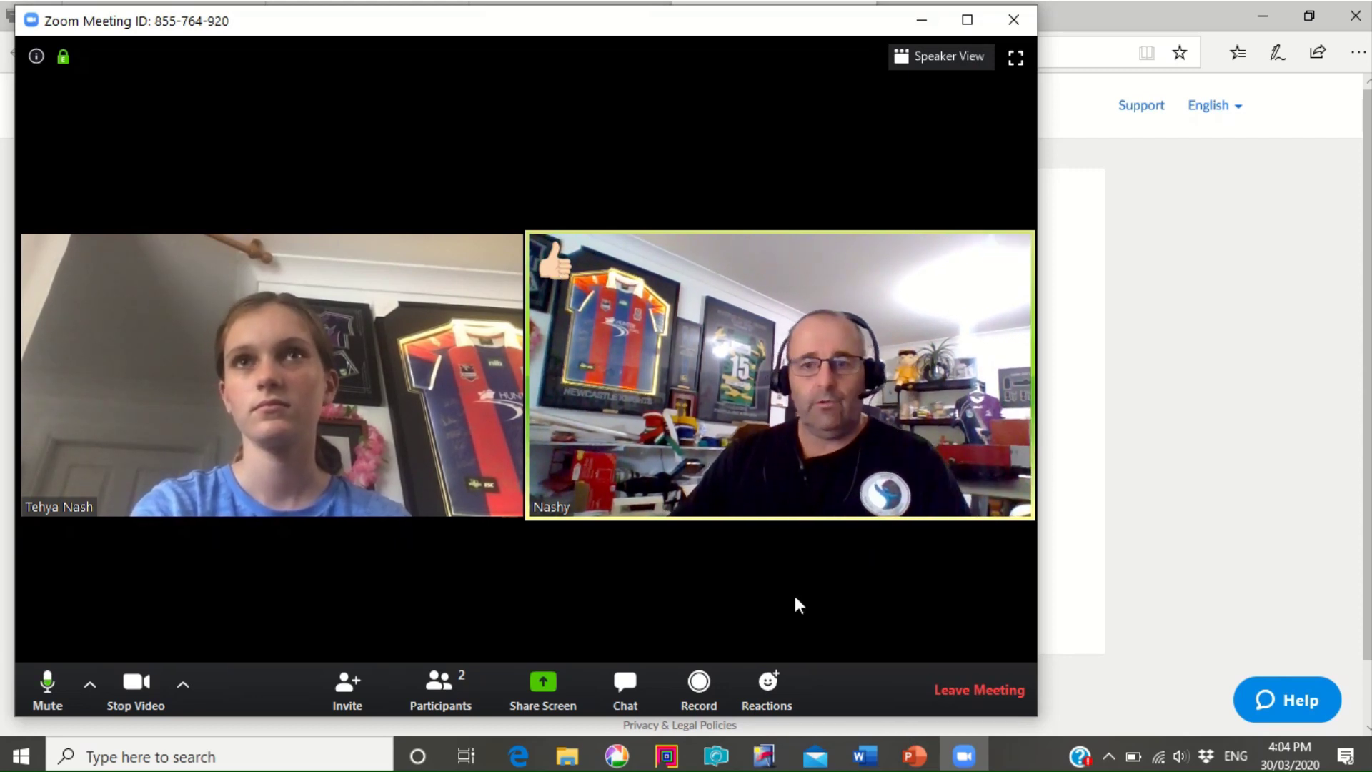
pyautogui.click(771, 692)
pyautogui.click(749, 627)
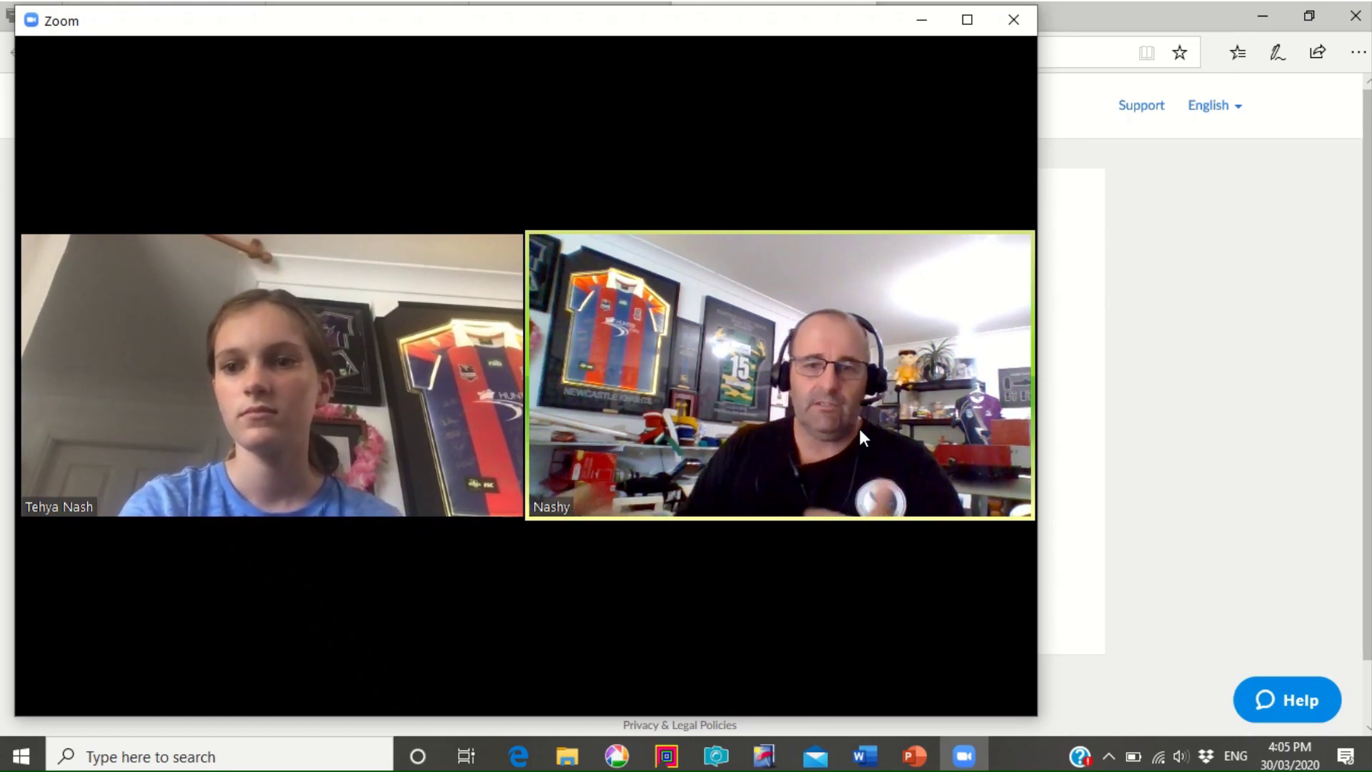
# Step: Show the Participants panel beside the video and lower the raised hand
pyautogui.moveTo(698, 363)
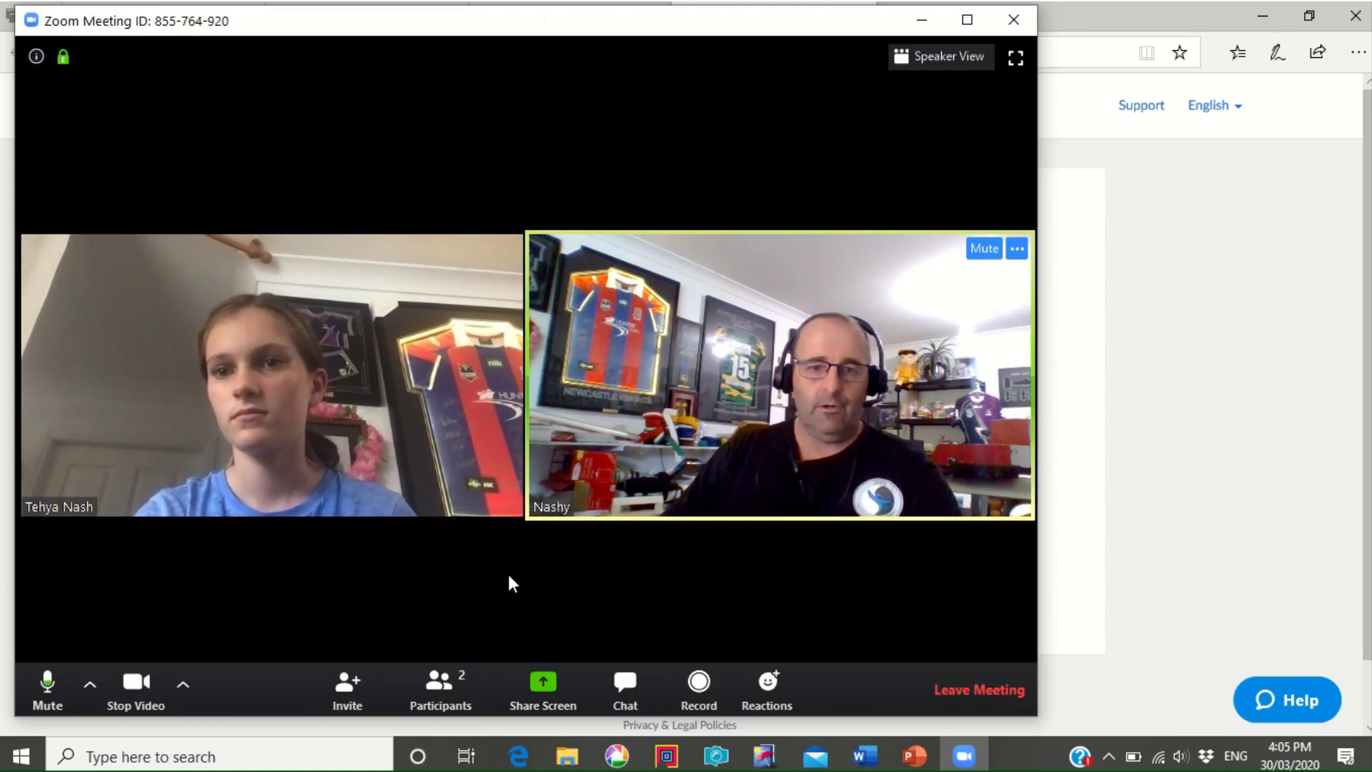
pyautogui.click(443, 699)
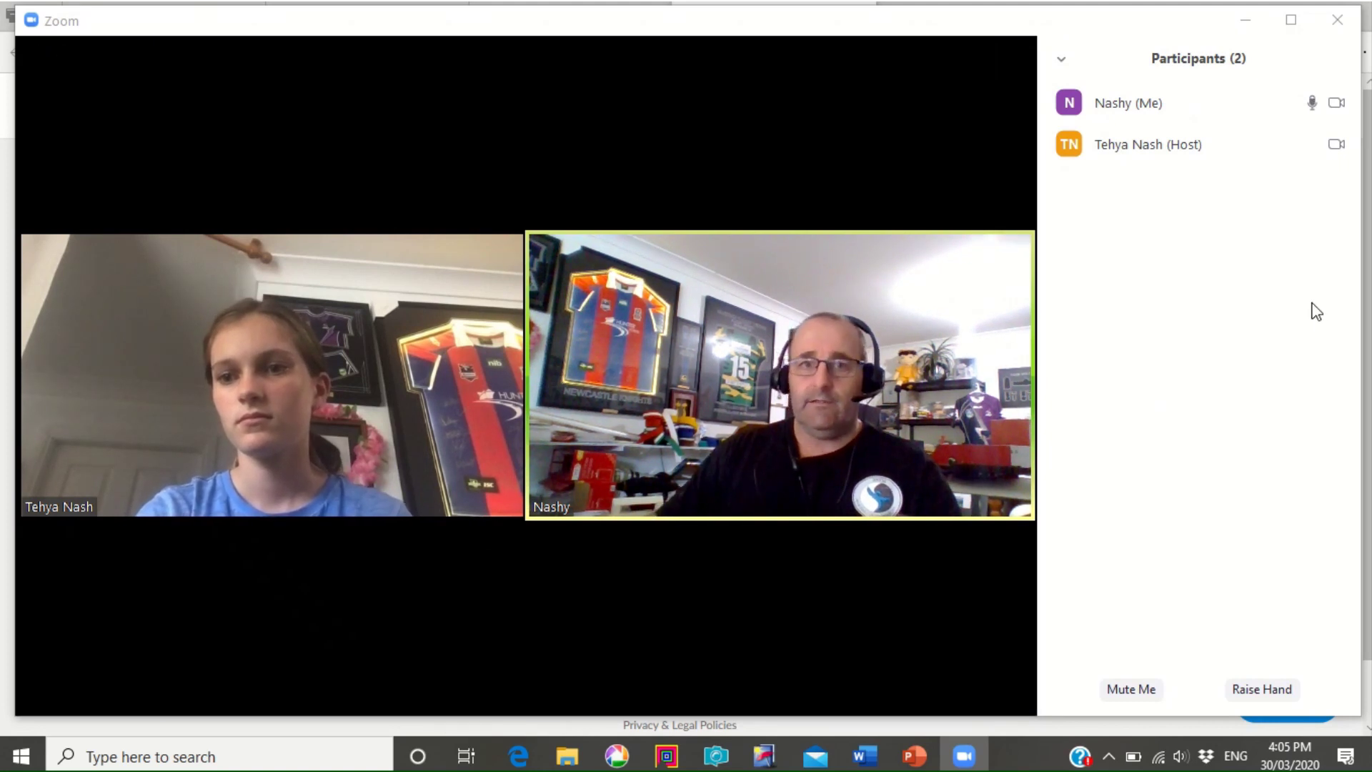
pyautogui.moveTo(558, 473)
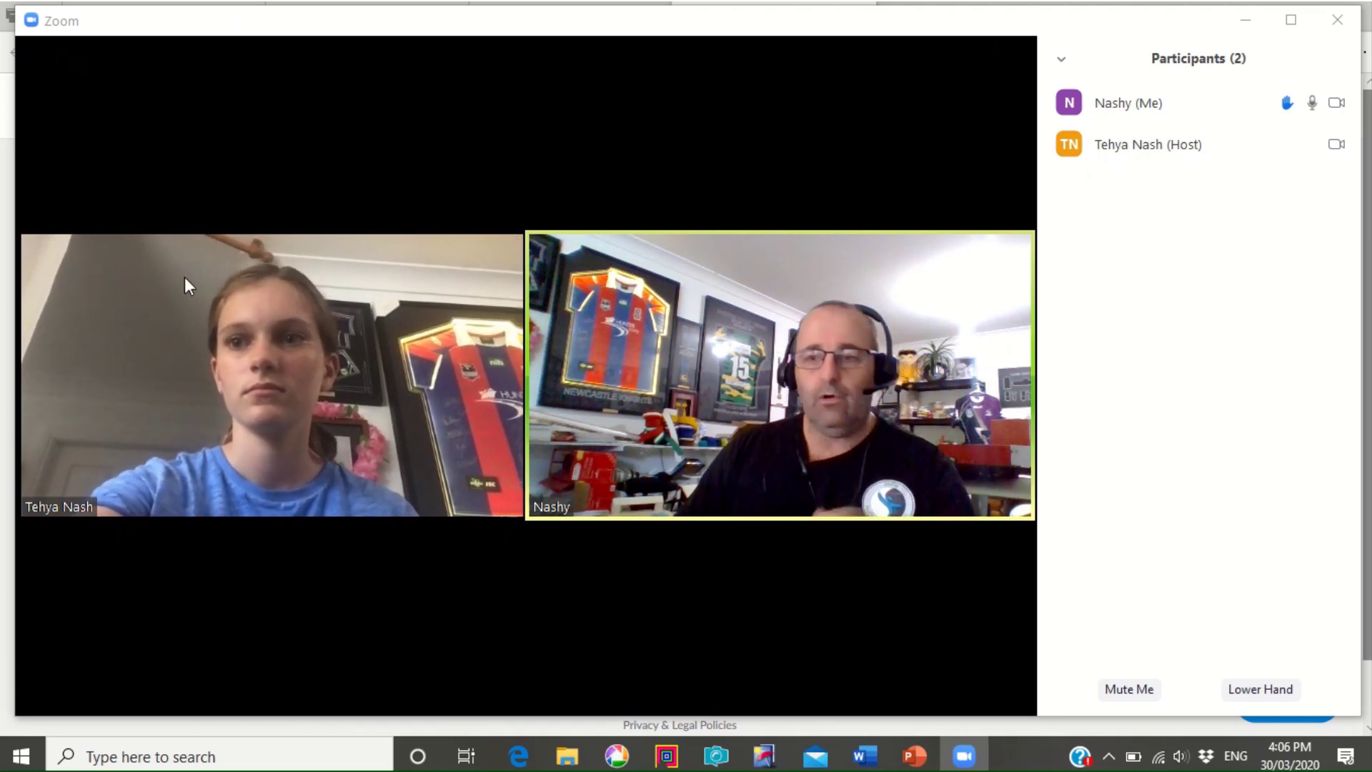
pyautogui.click(1260, 689)
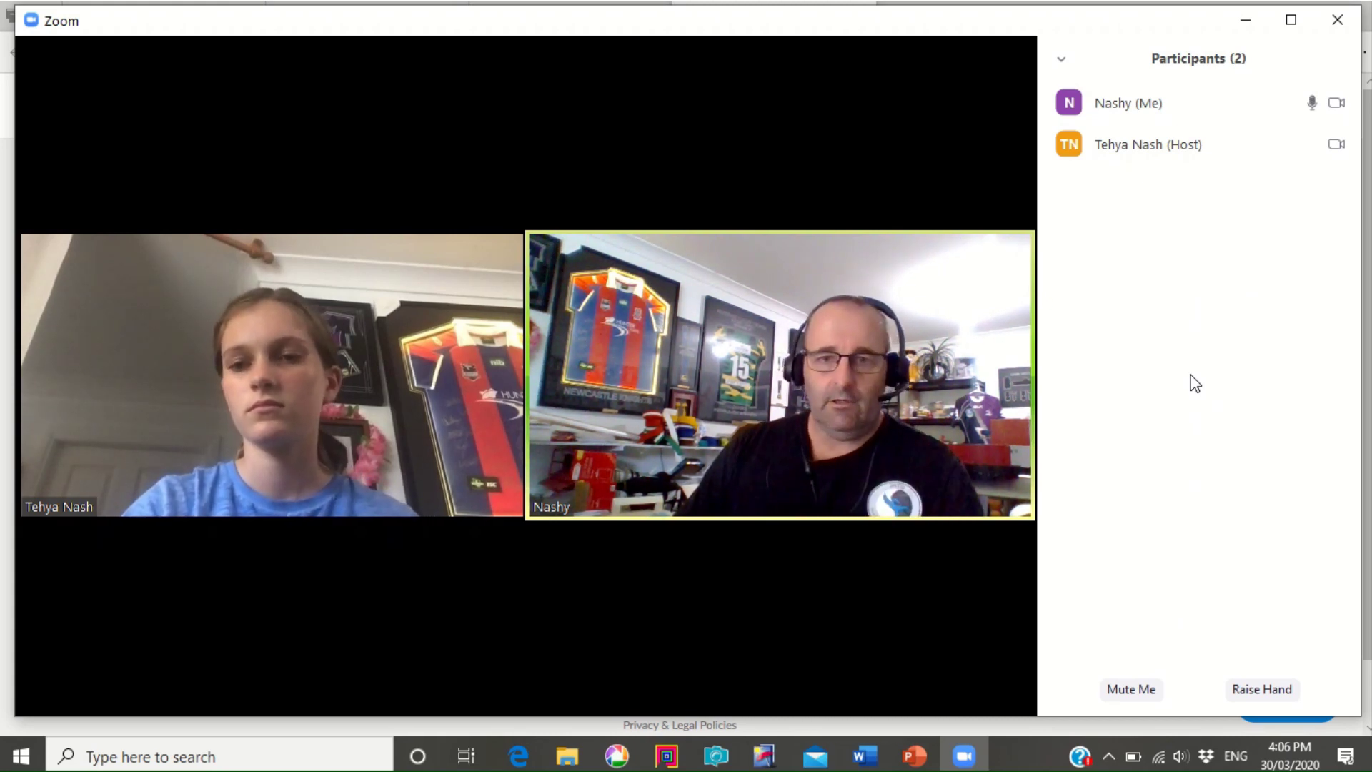
pyautogui.moveTo(1000, 343)
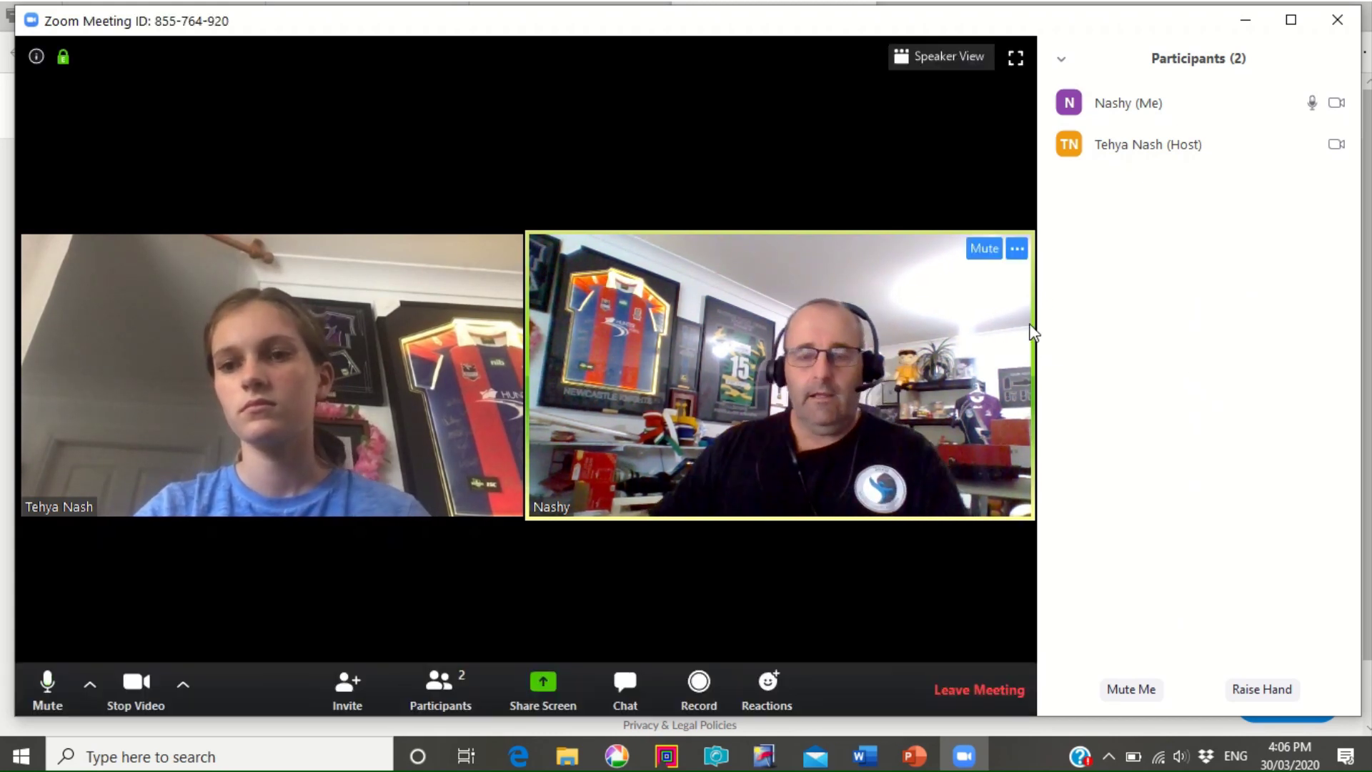
# Step: Open Virtual Background settings and browse the Desktop for a custom image without adding one
pyautogui.click(183, 687)
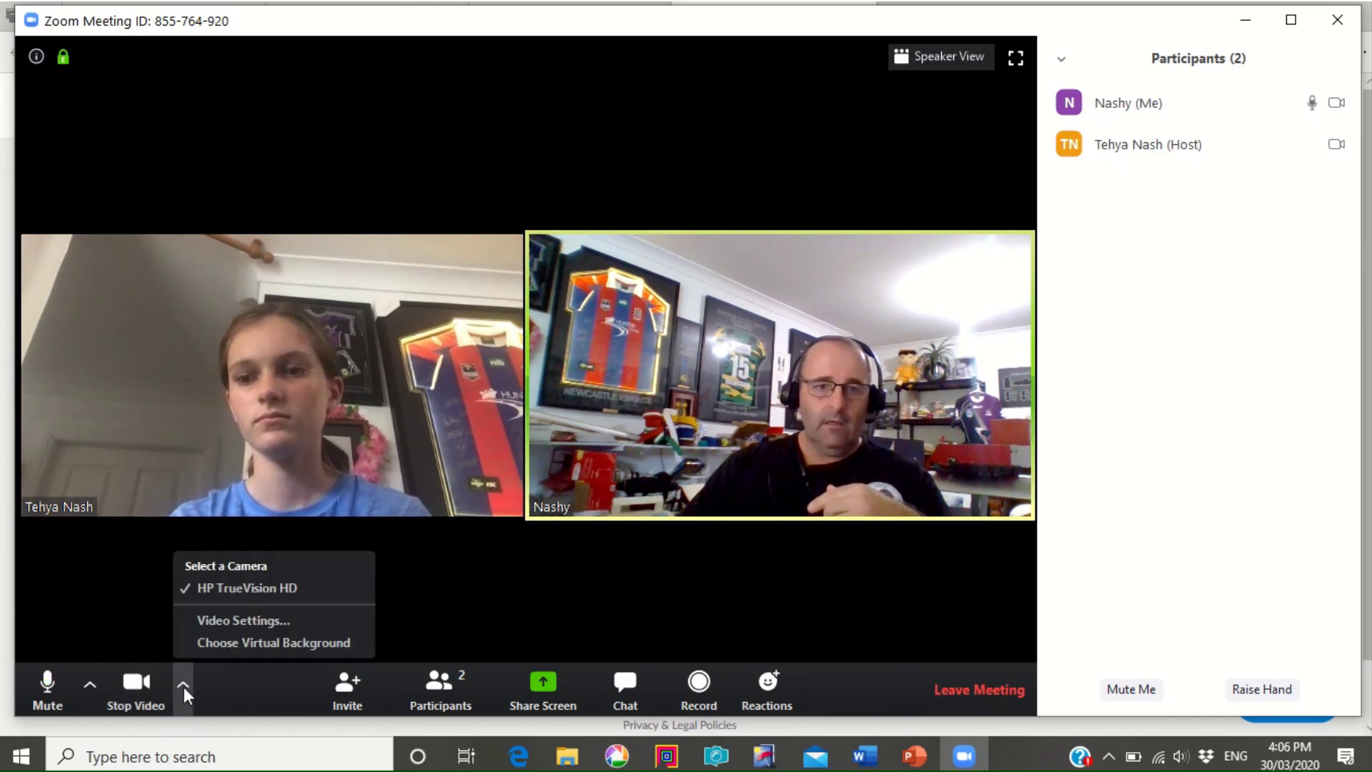
pyautogui.click(233, 643)
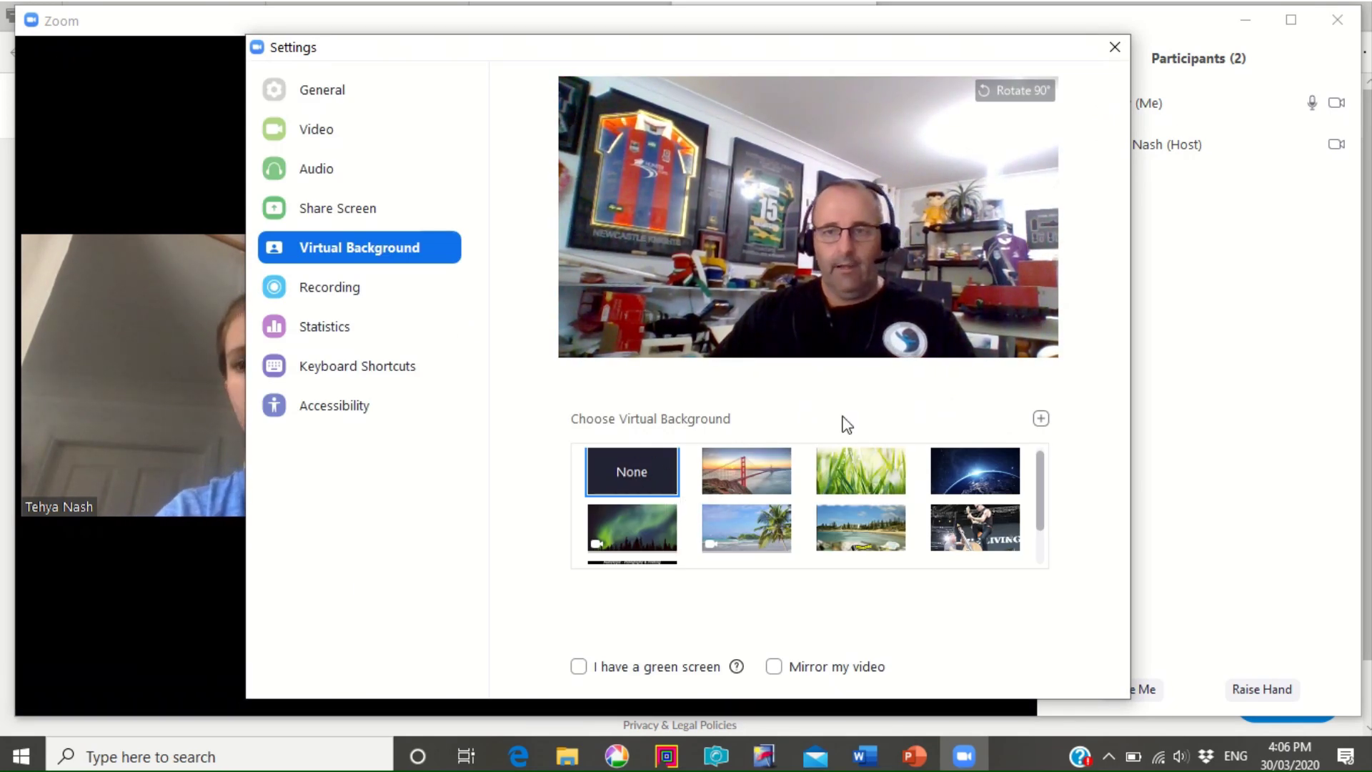
pyautogui.click(1040, 420)
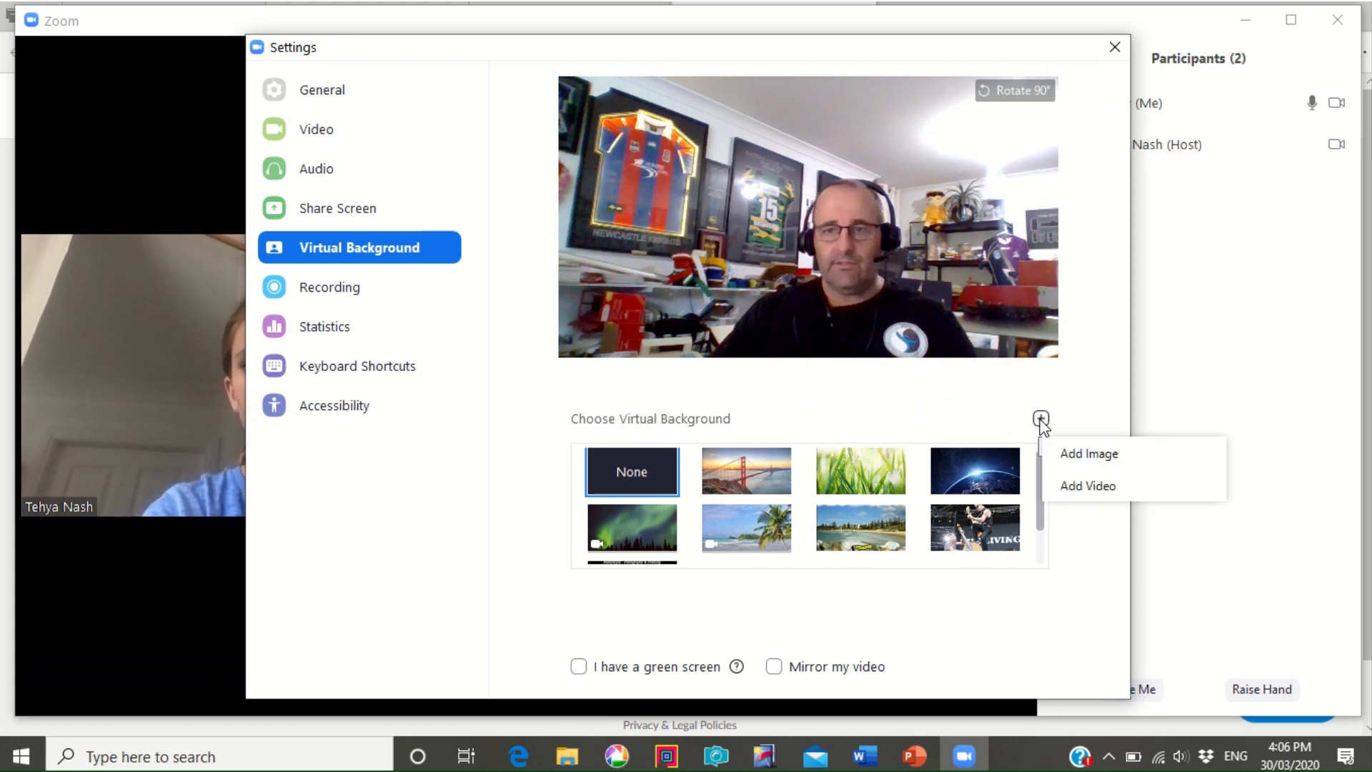
pyautogui.click(1080, 457)
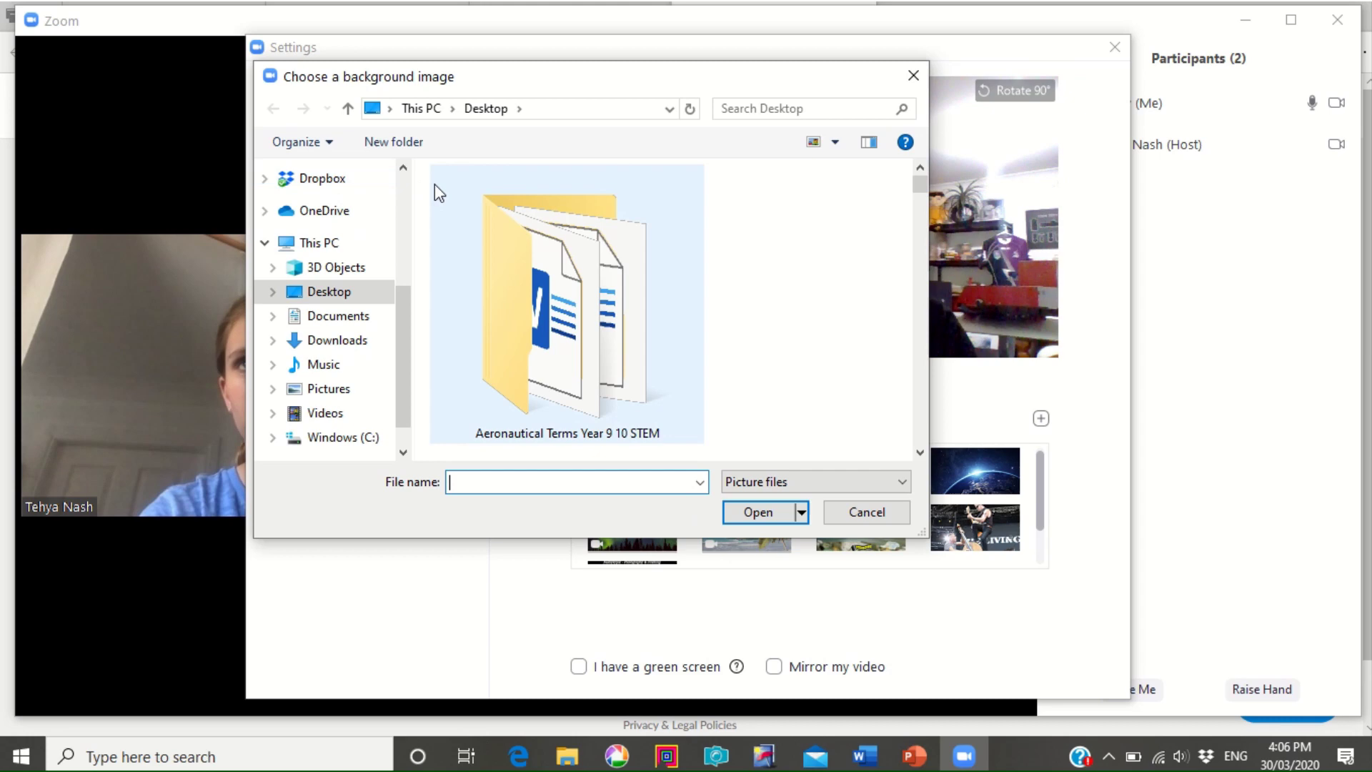
pyautogui.scroll(3, 404, 190)
pyautogui.click(338, 209)
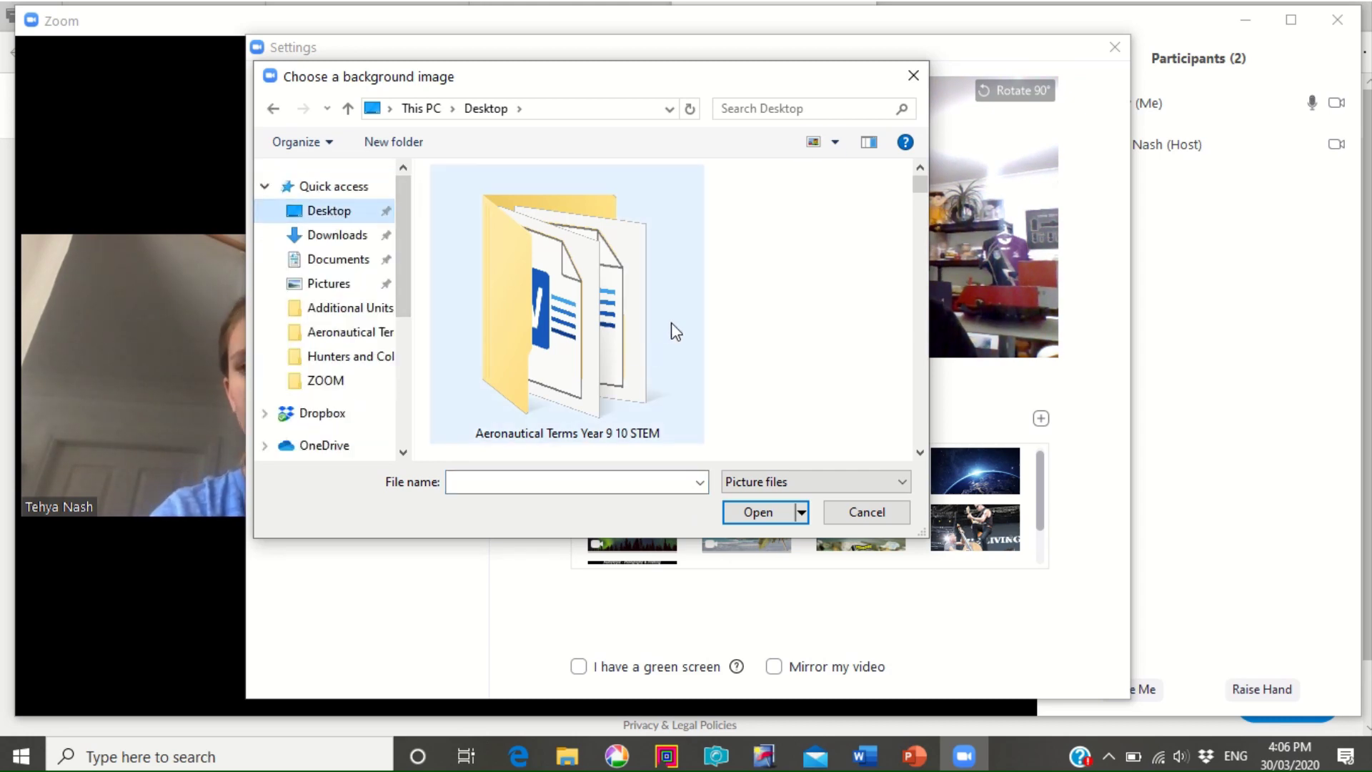
pyautogui.click(914, 76)
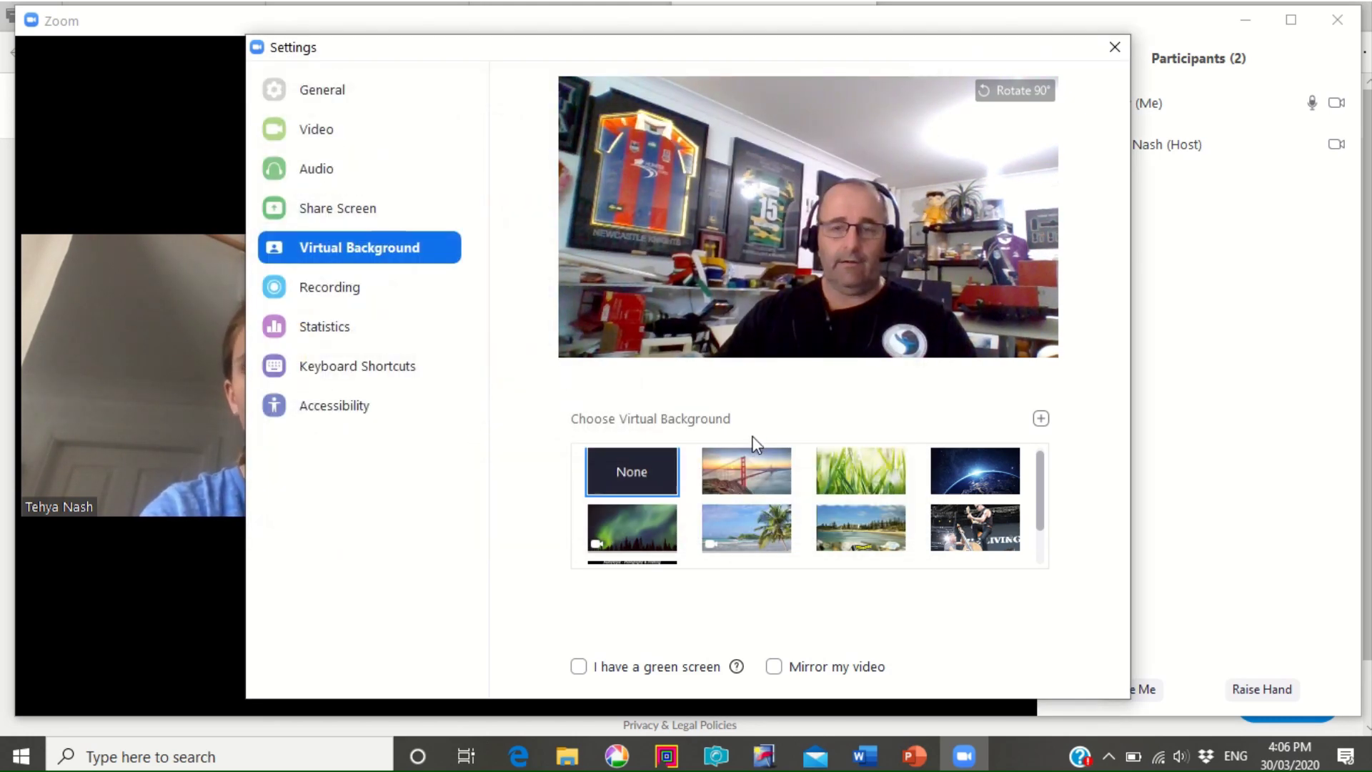
# Step: Try San Francisco and Golden Gate backgrounds, then apply the NashysPix logo image
pyautogui.scroll(-2, 766, 483)
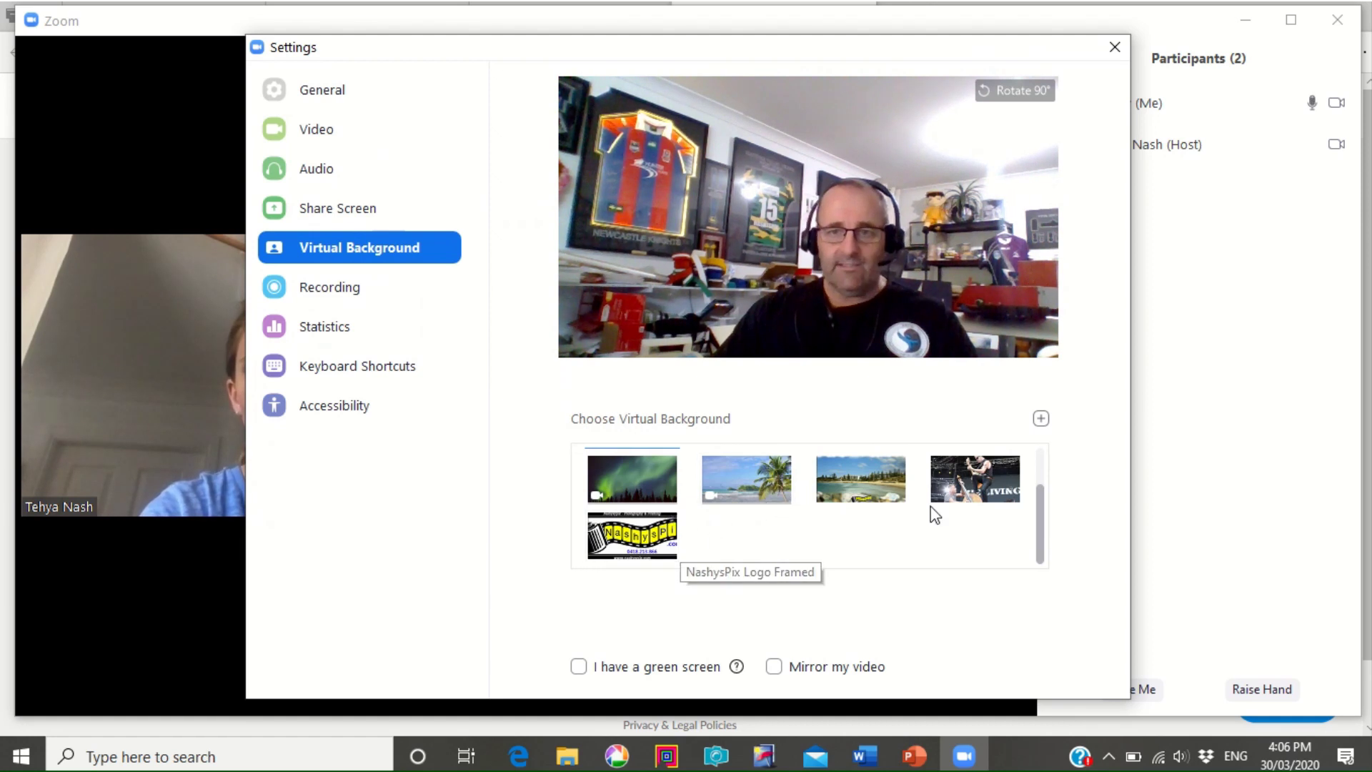
pyautogui.scroll(2, 733, 494)
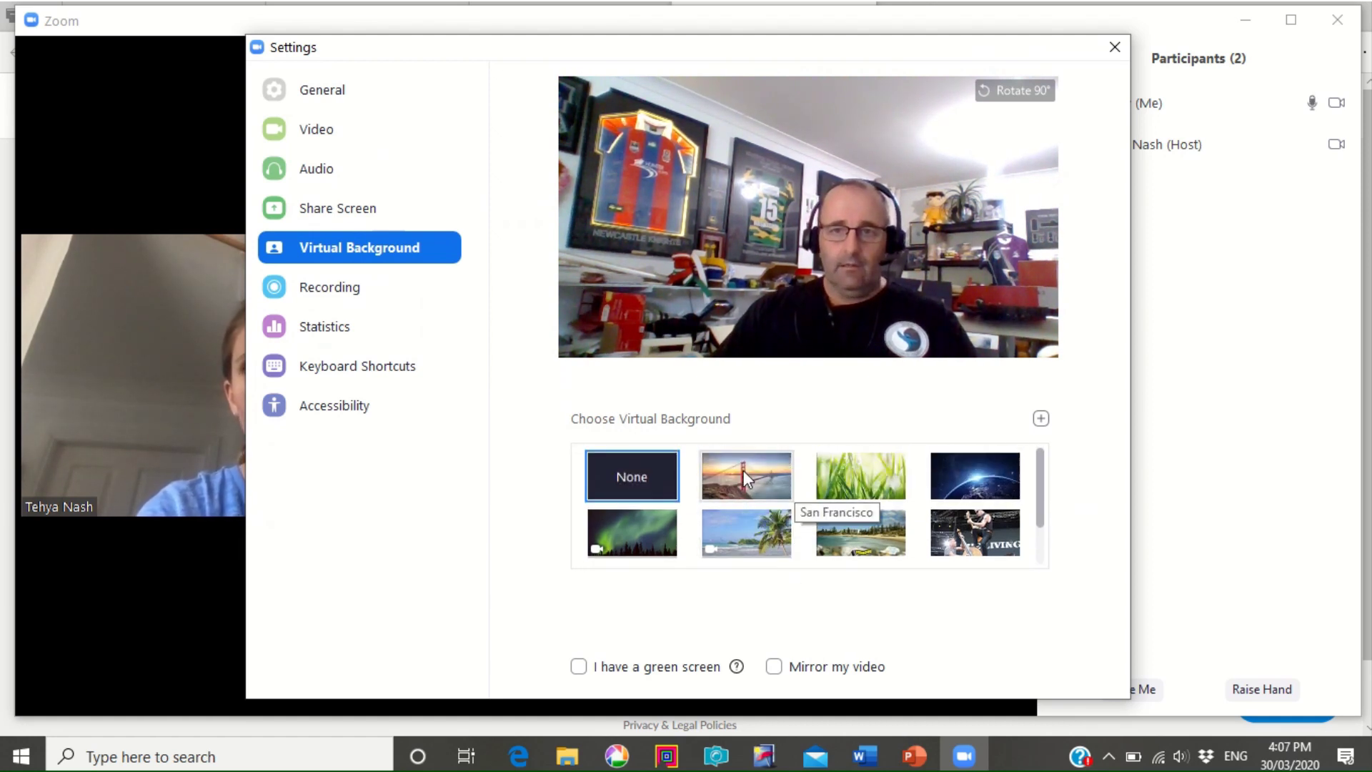
pyautogui.click(743, 470)
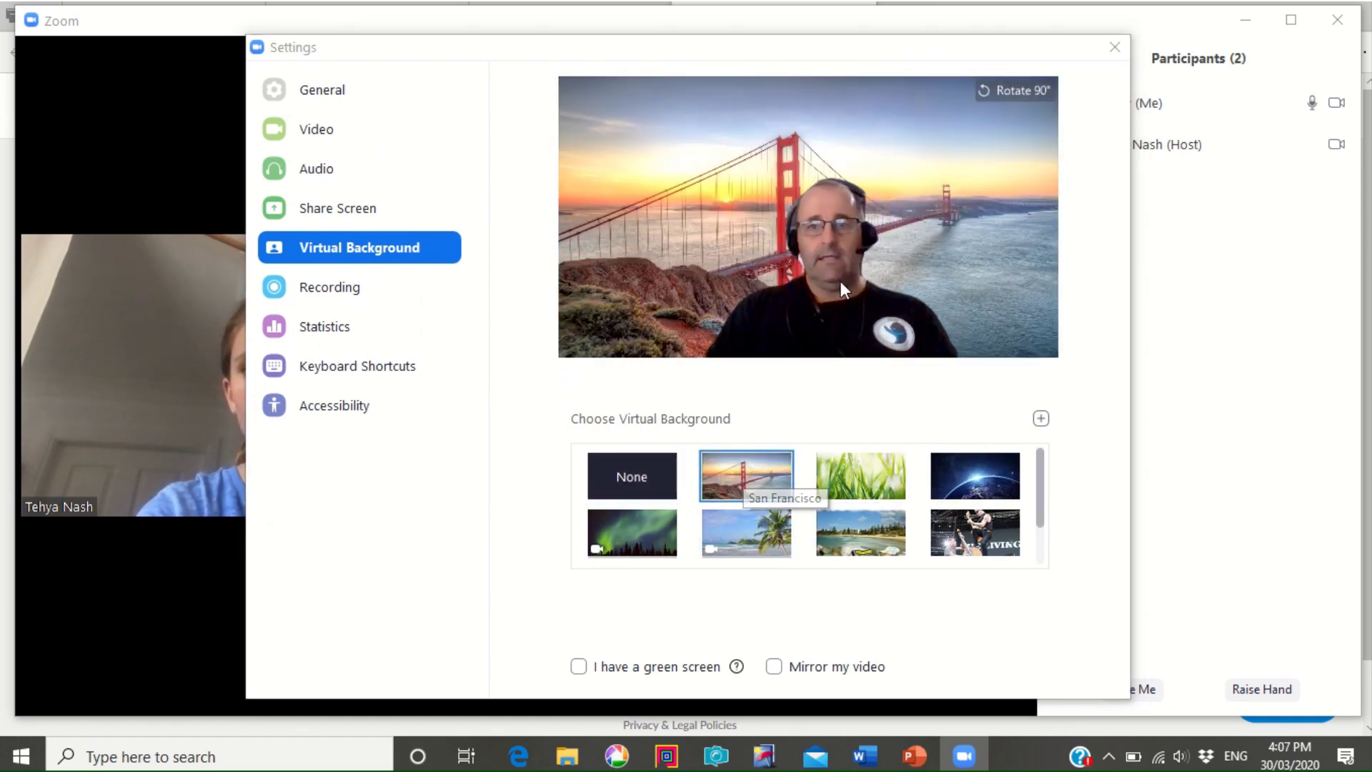
pyautogui.click(624, 477)
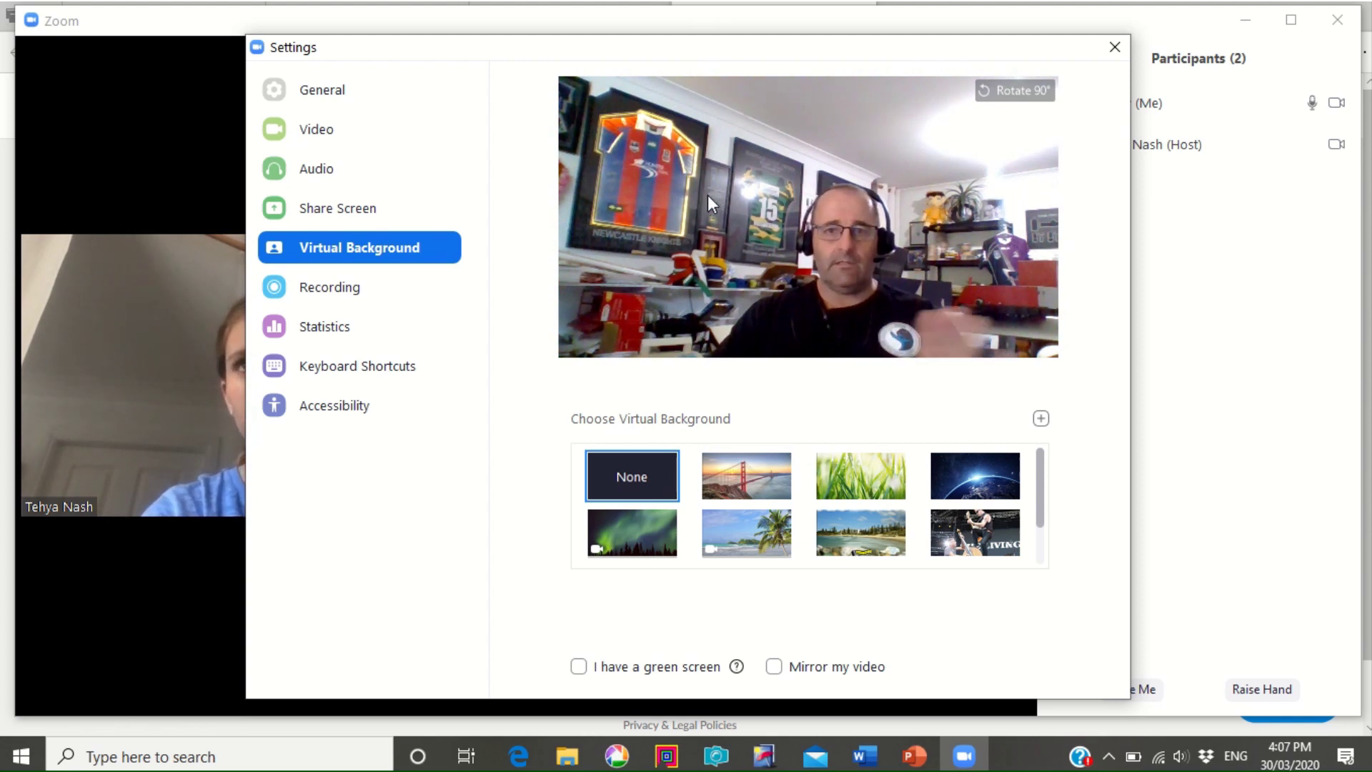
pyautogui.click(743, 480)
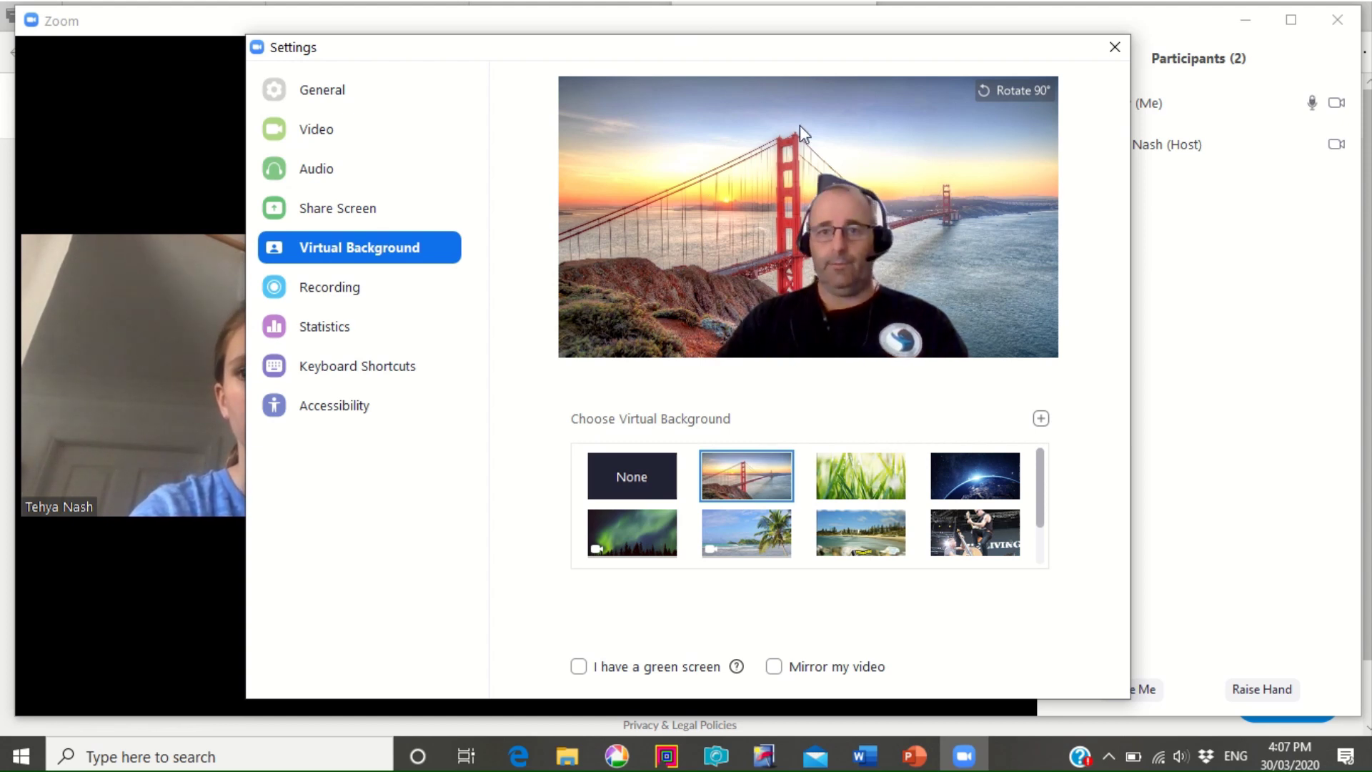
pyautogui.click(629, 479)
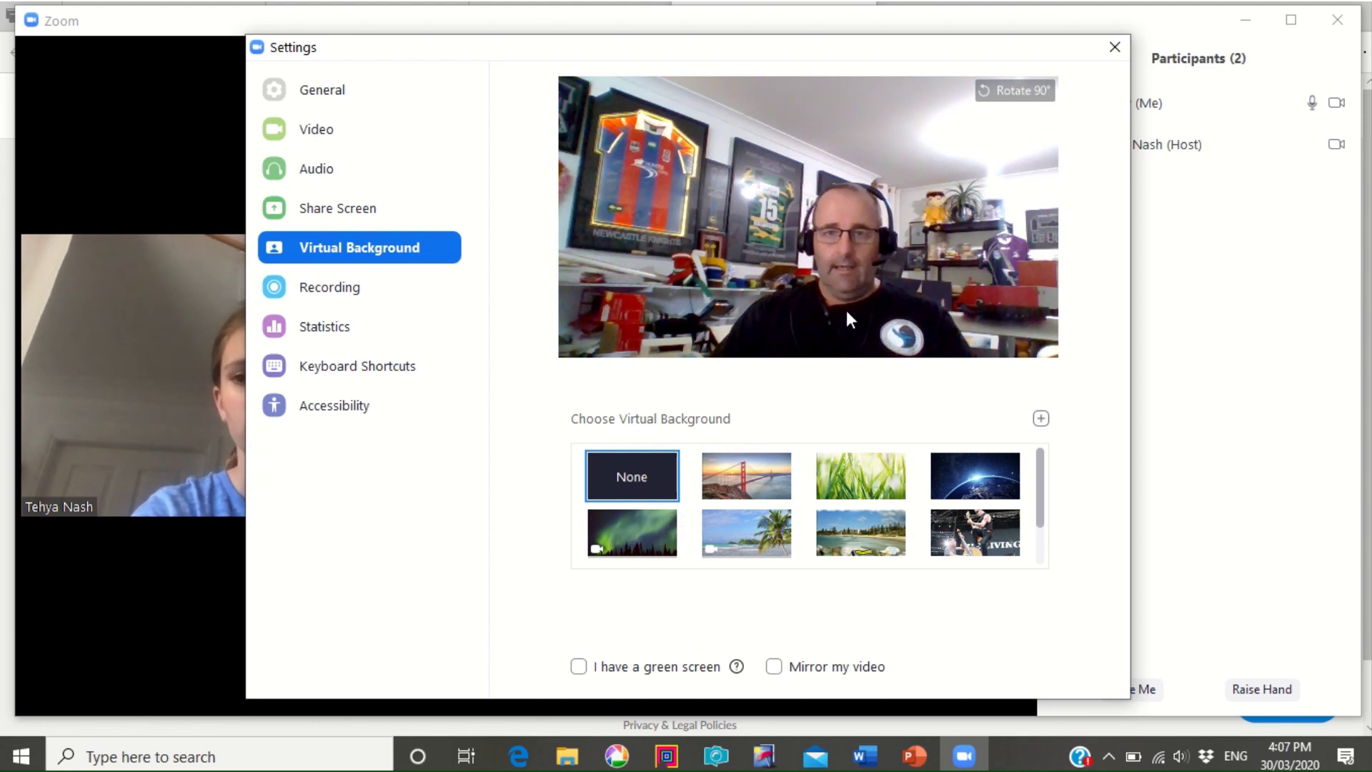
pyautogui.scroll(-1, 786, 521)
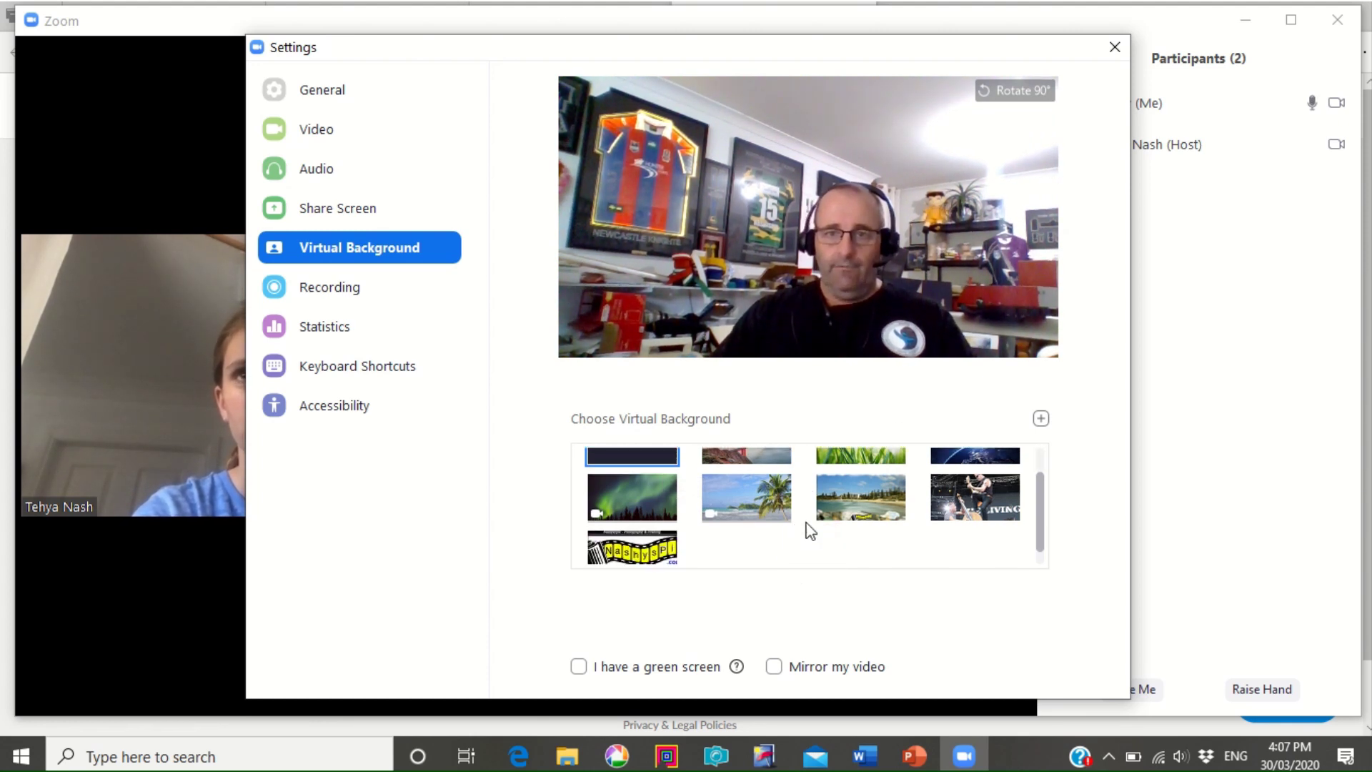
pyautogui.click(626, 557)
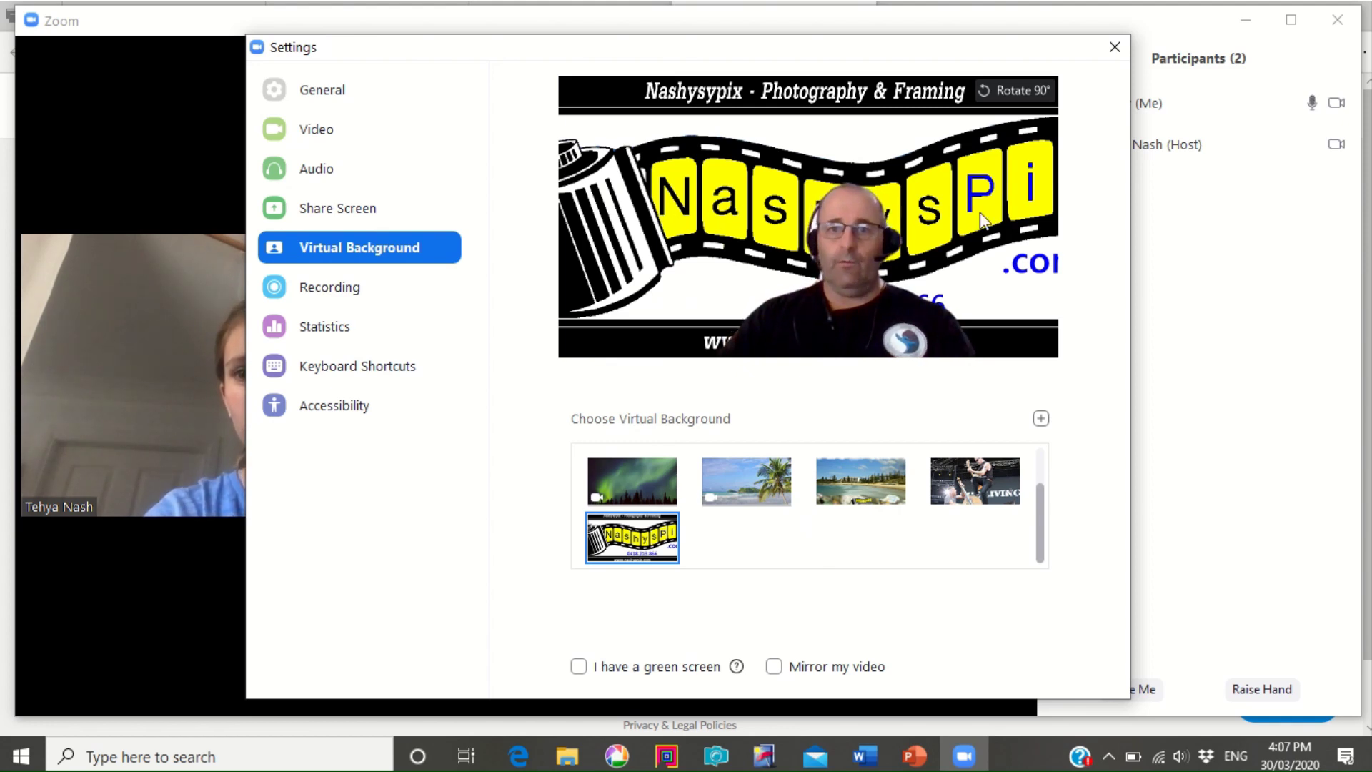
# Step: Set the virtual background to None and leave 'Mirror my video' off after testing it
pyautogui.click(775, 667)
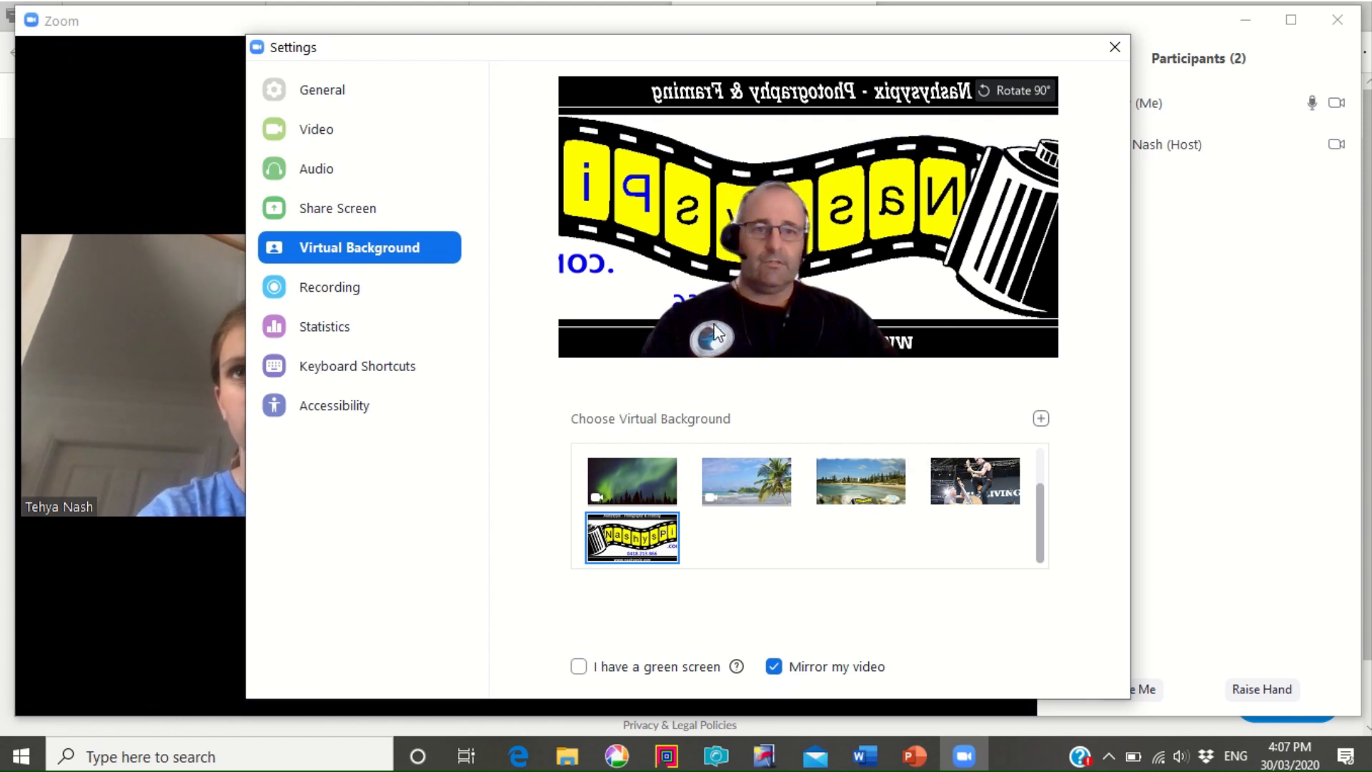
pyautogui.click(774, 667)
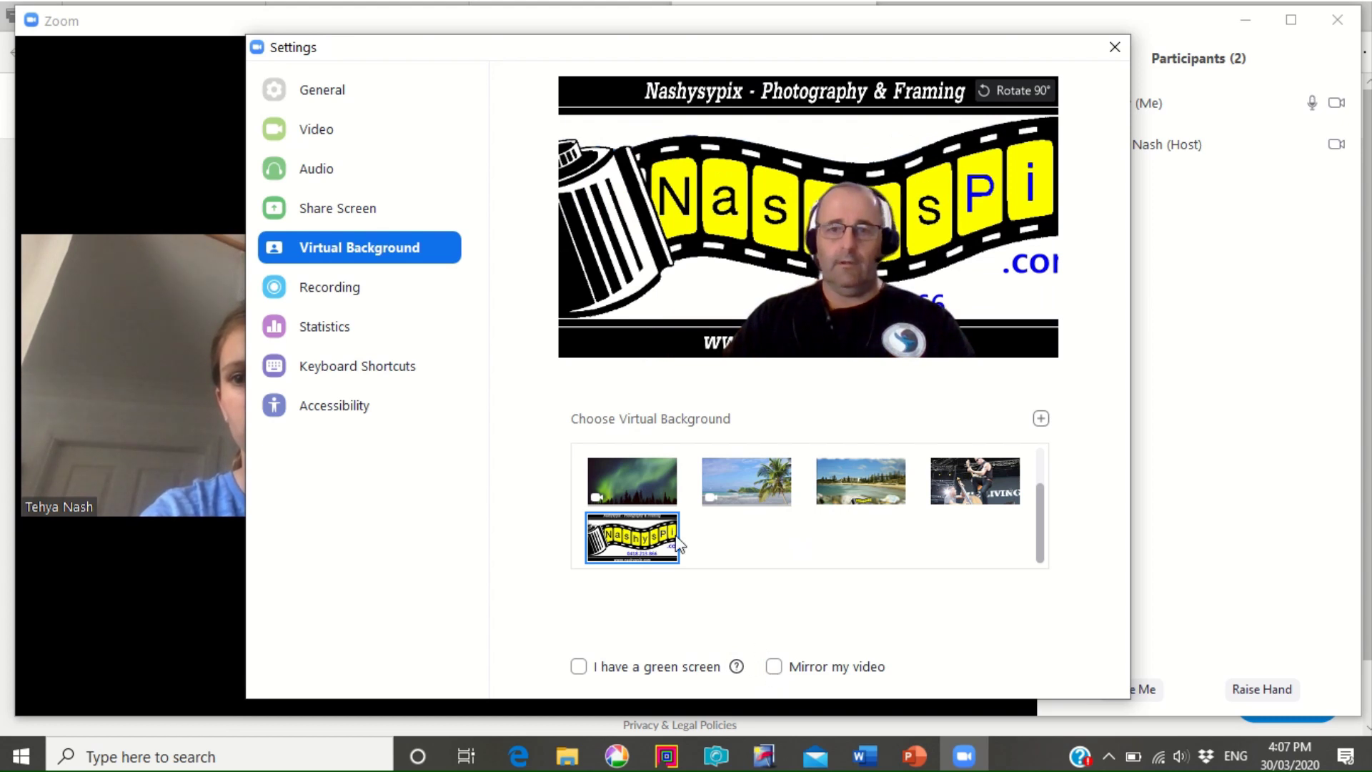
pyautogui.scroll(2, 636, 483)
pyautogui.click(634, 475)
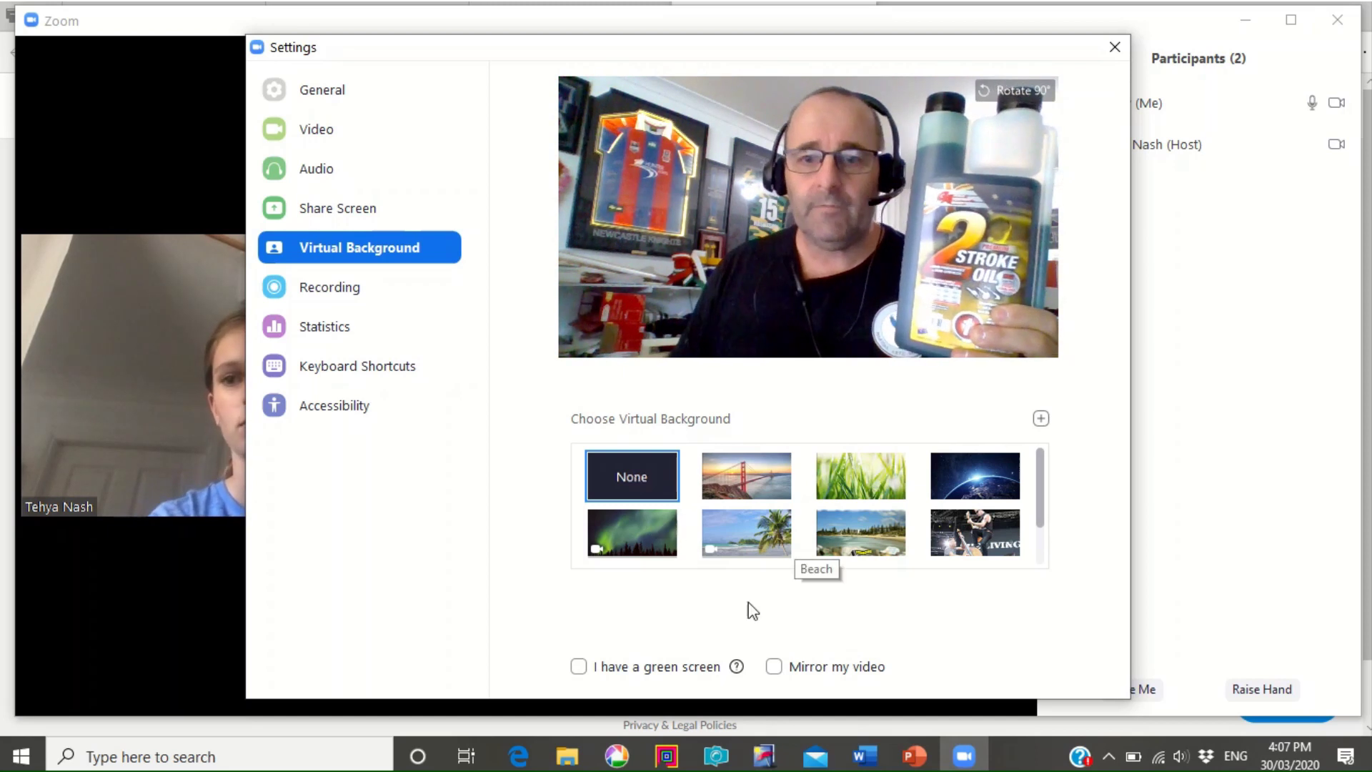
pyautogui.click(778, 666)
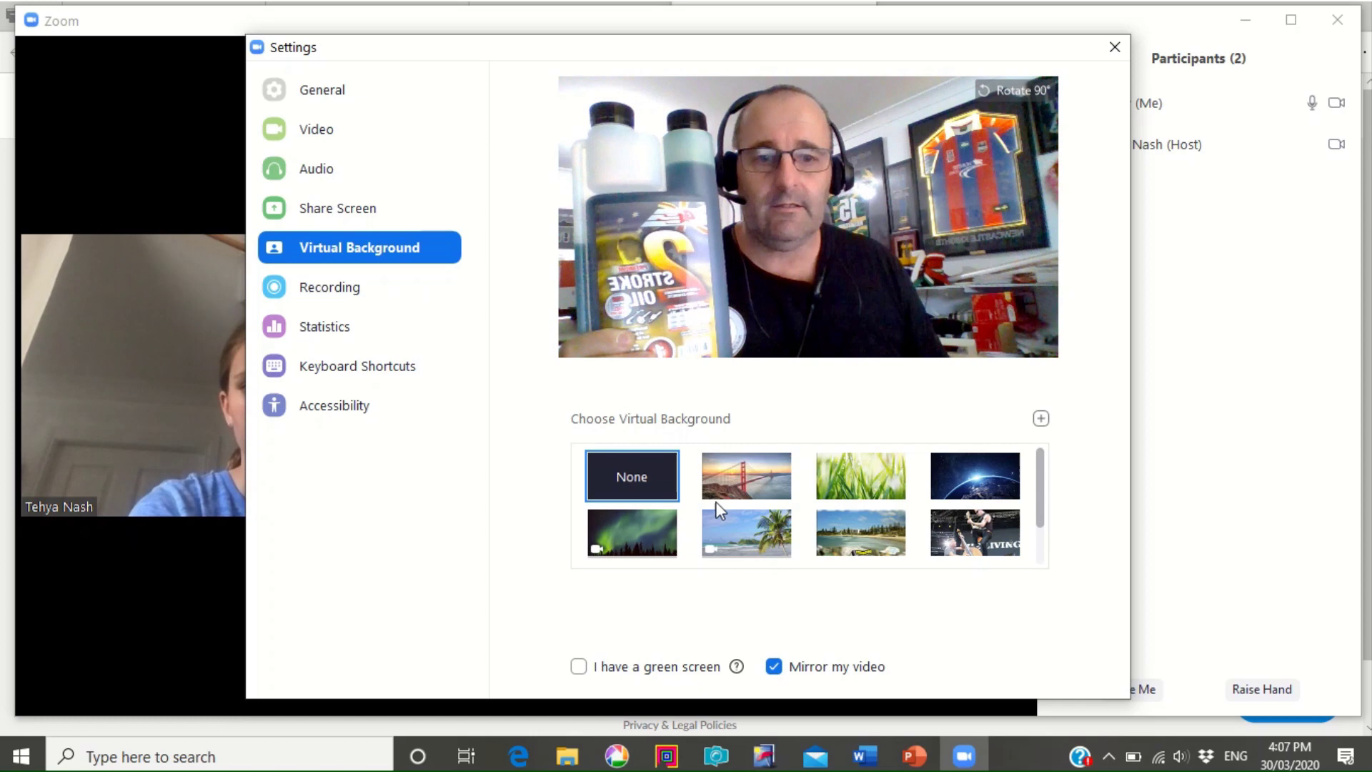
pyautogui.click(774, 666)
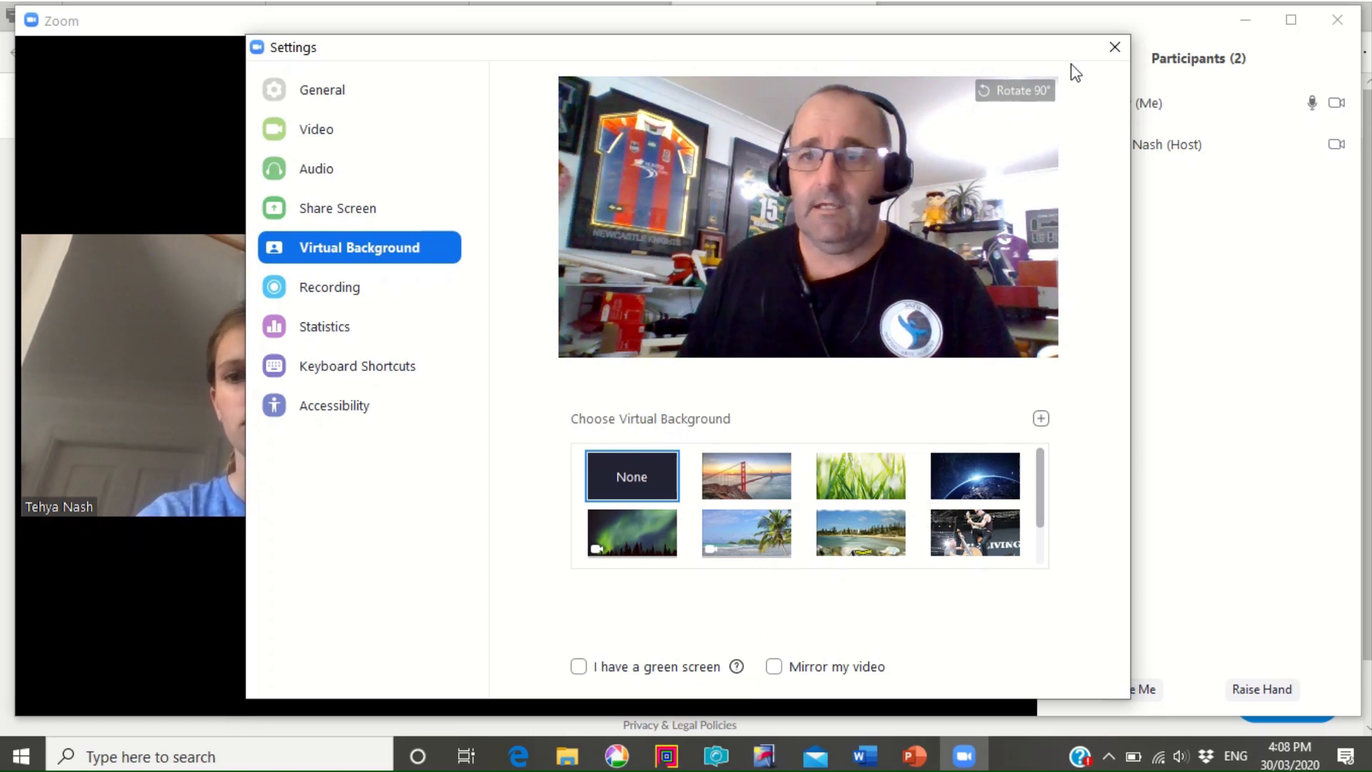
# Step: Close Settings, then show the meeting in Speaker View at full screen
pyautogui.click(1114, 47)
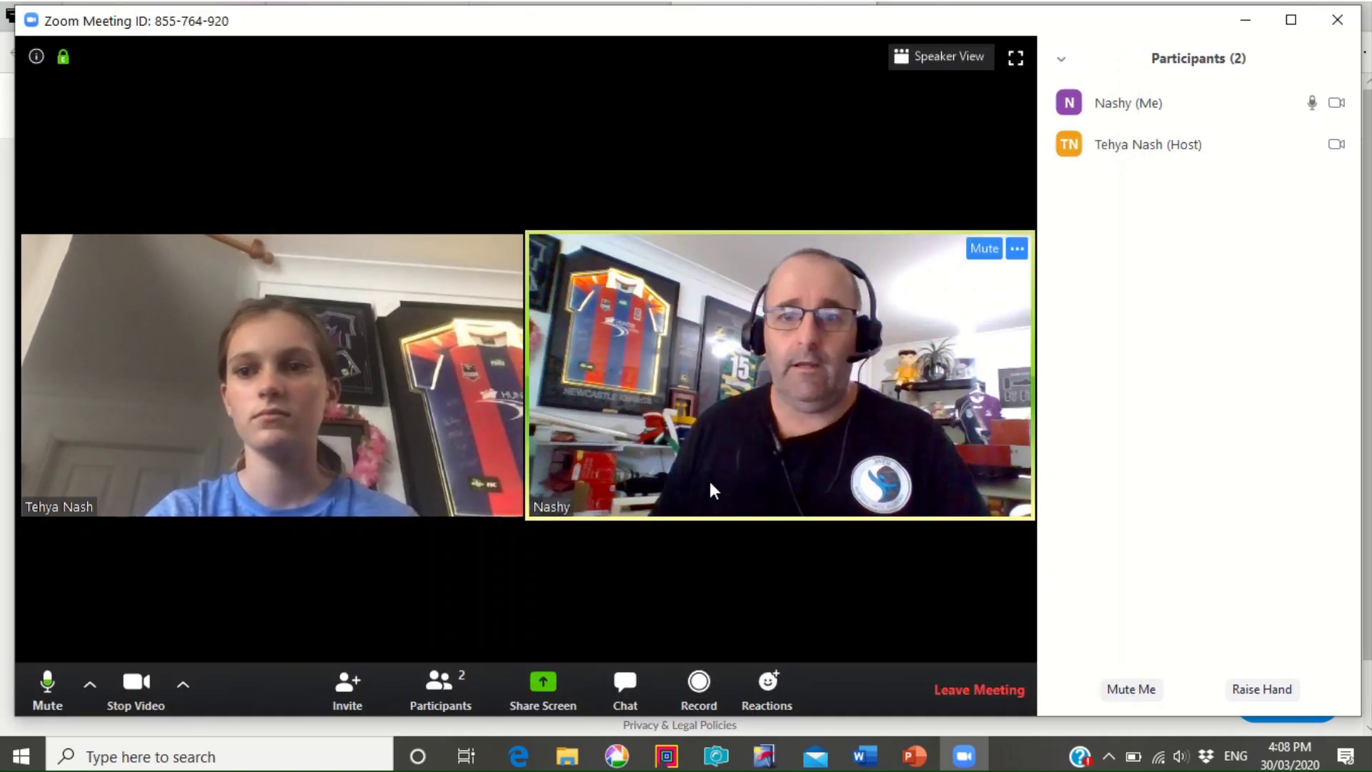
pyautogui.click(941, 55)
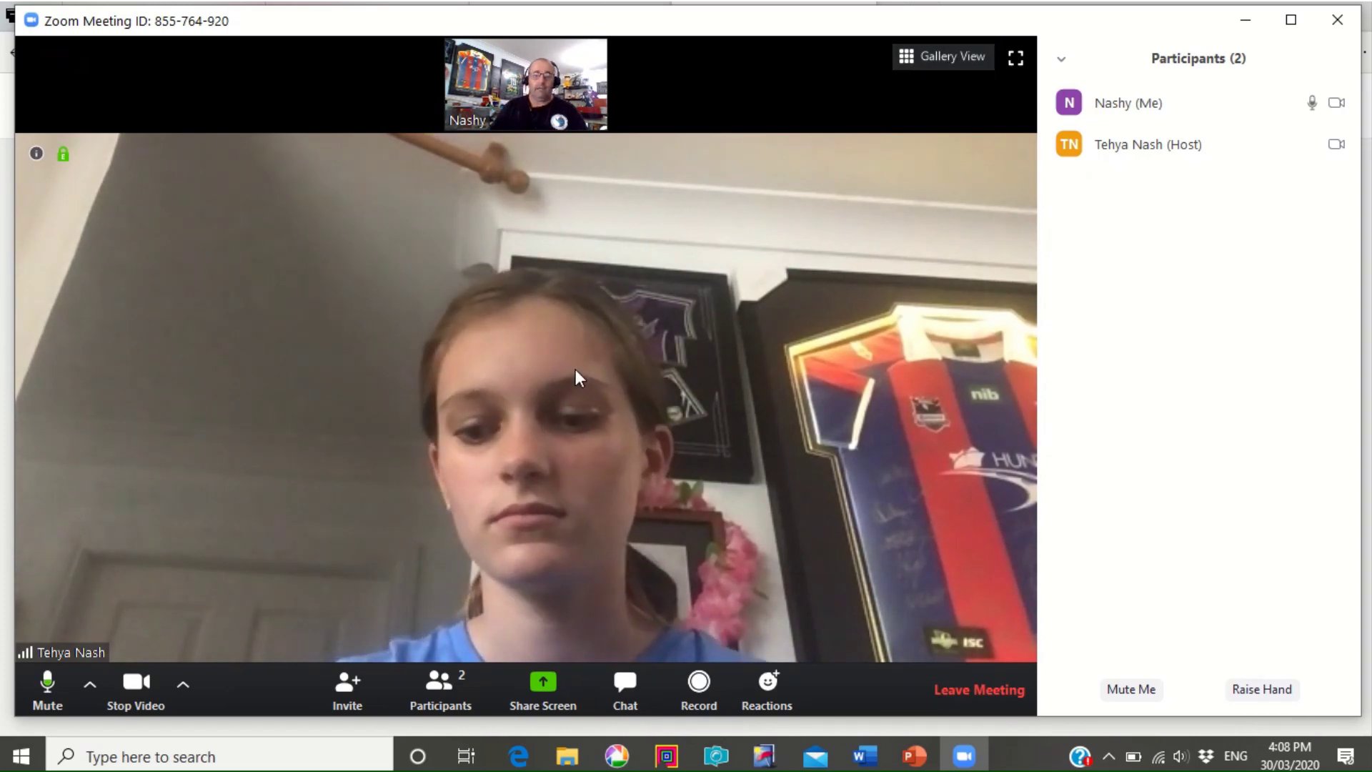
pyautogui.click(1017, 64)
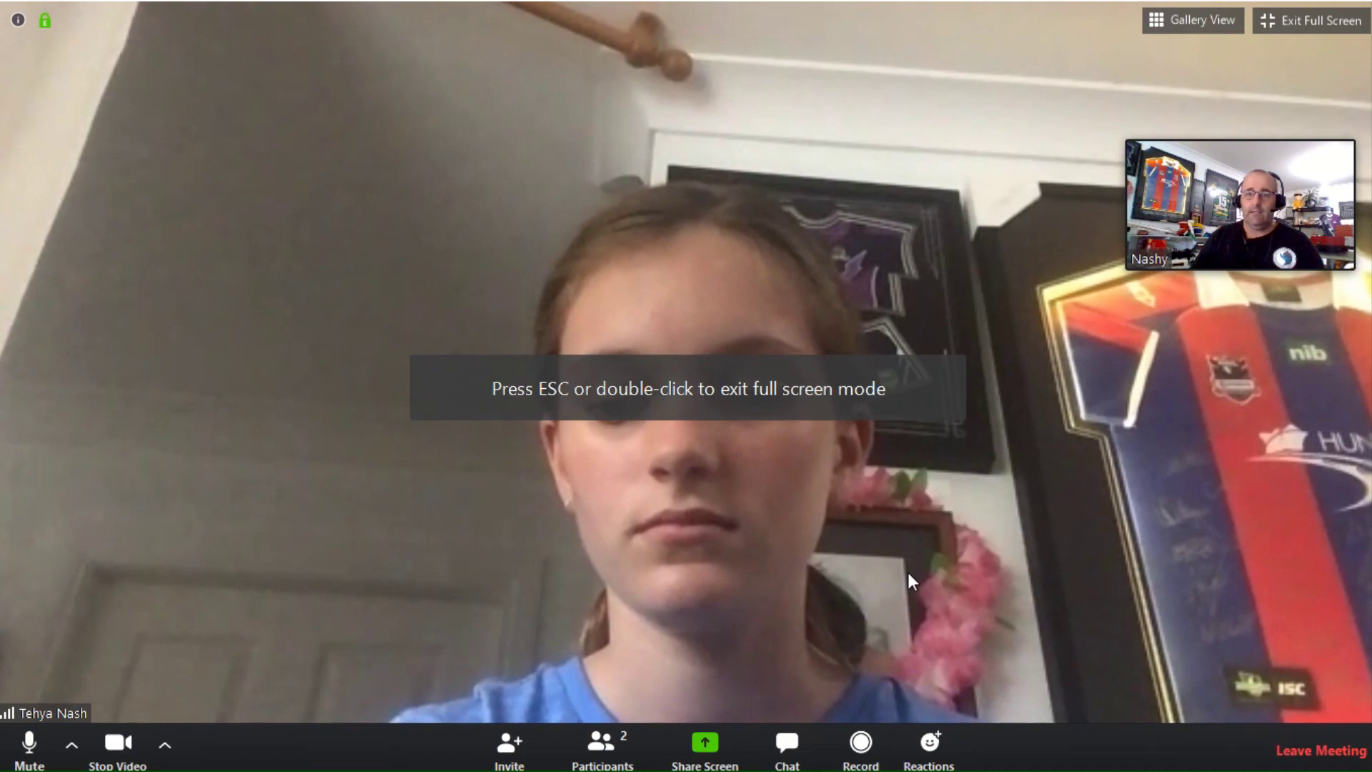
pyautogui.doubleClick(1214, 208)
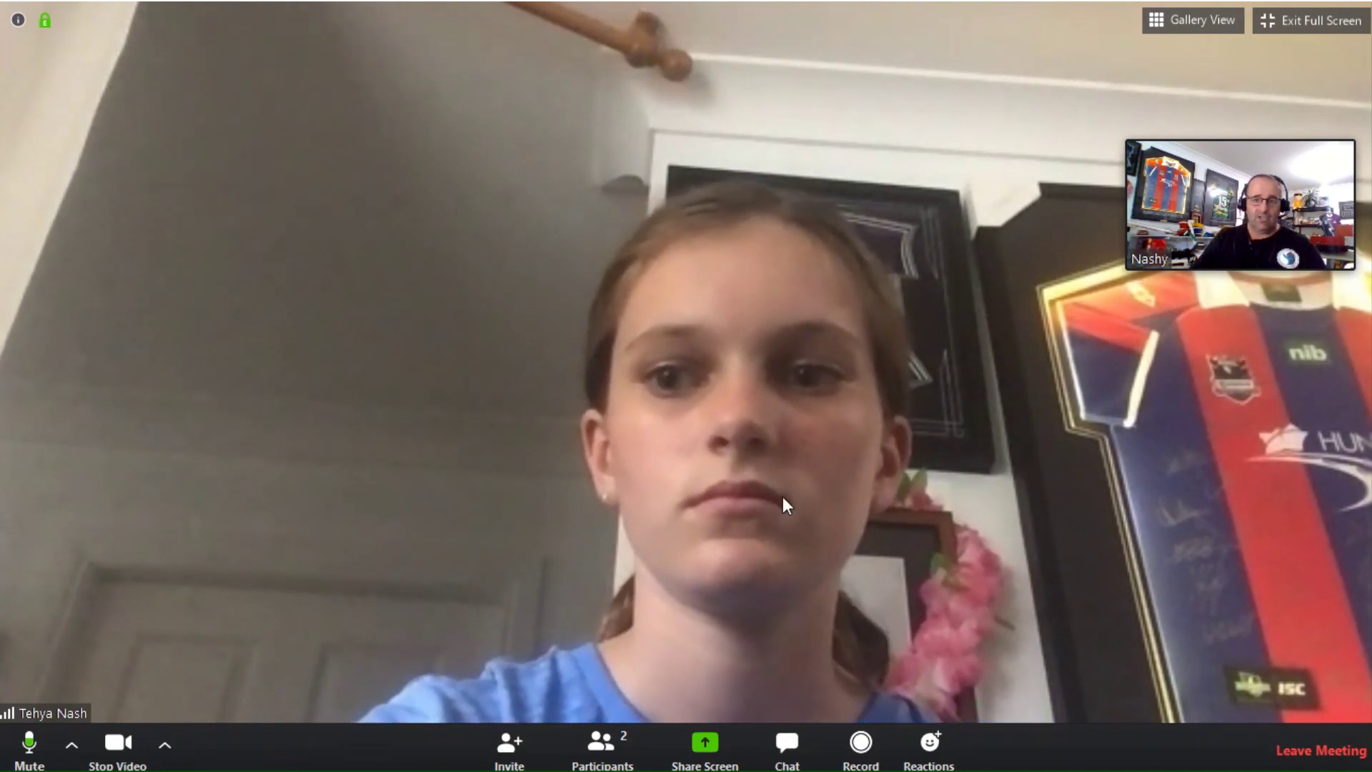
# Step: Send 'hi' to everyone in the group chat, then exit full screen
pyautogui.click(786, 746)
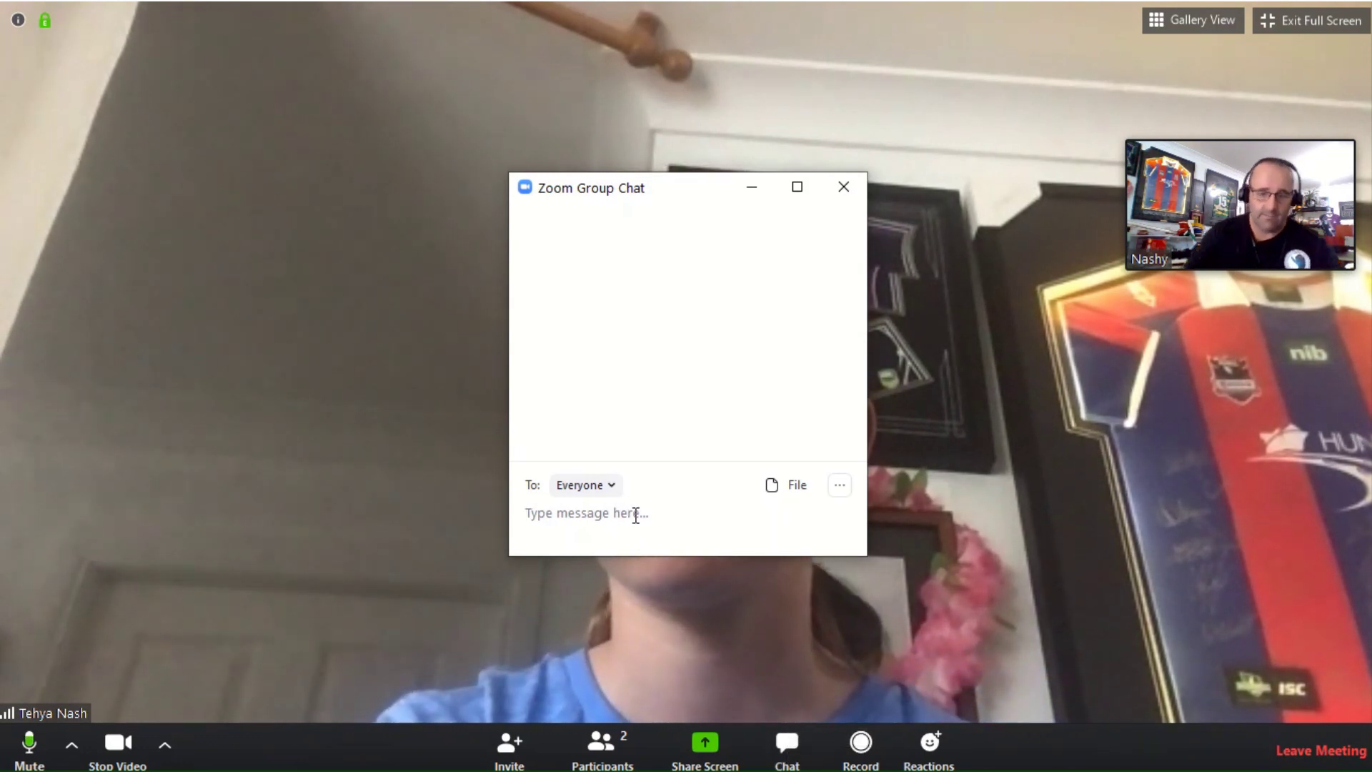
pyautogui.write('hi')
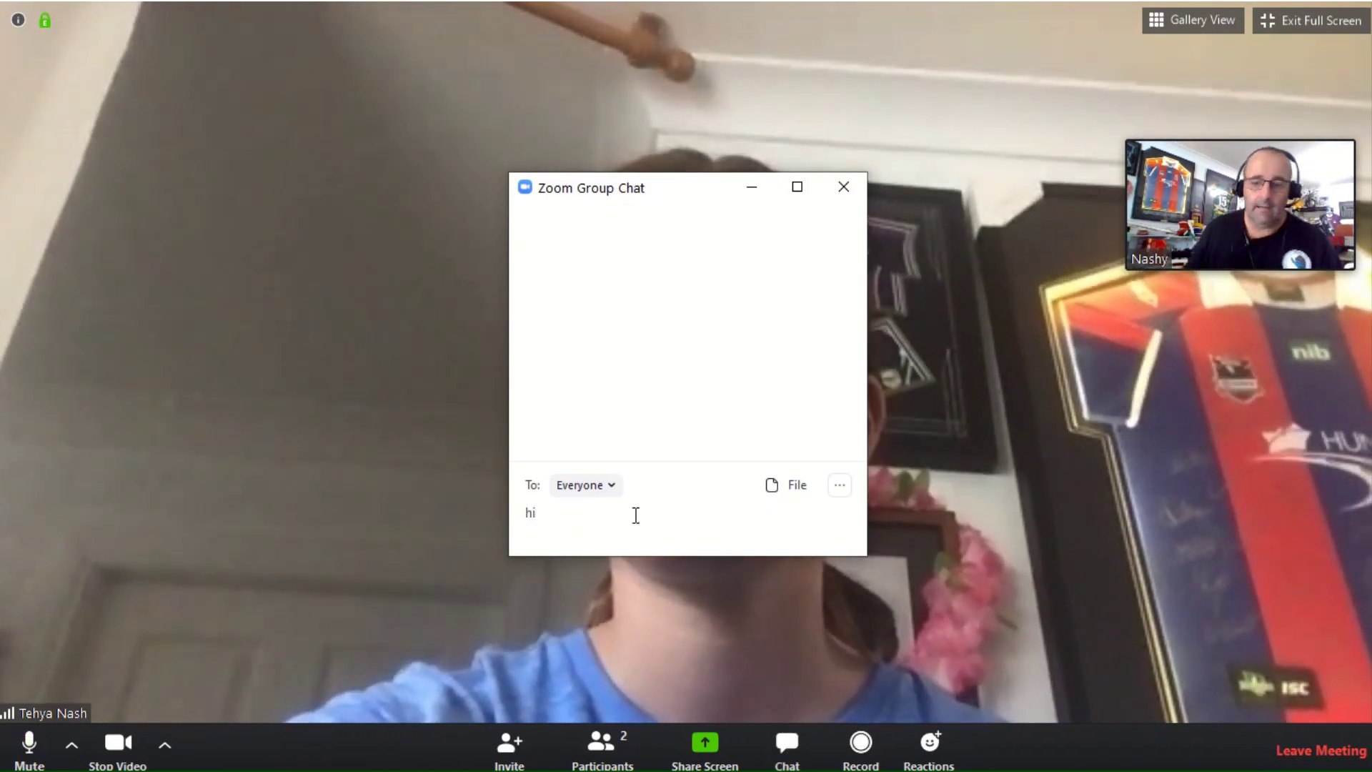
pyautogui.press('Return')
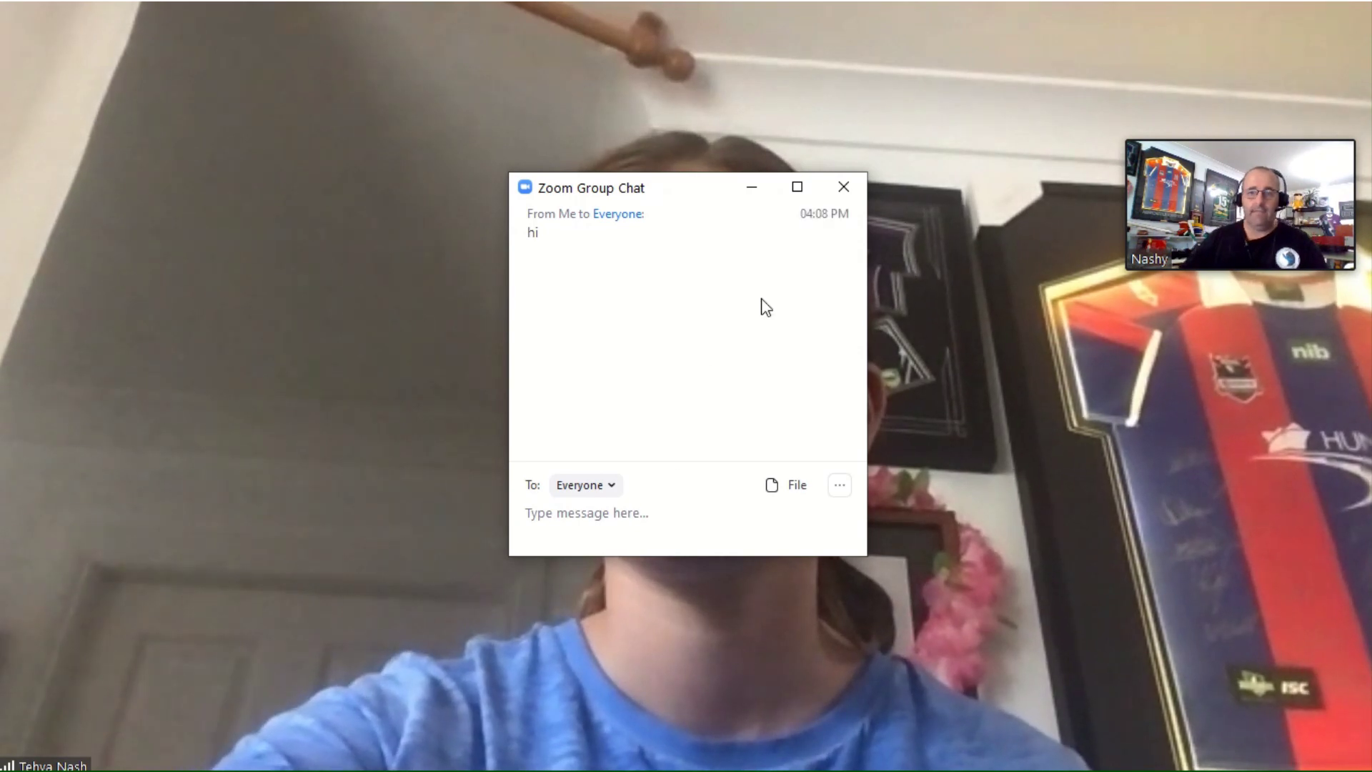
pyautogui.click(1329, 28)
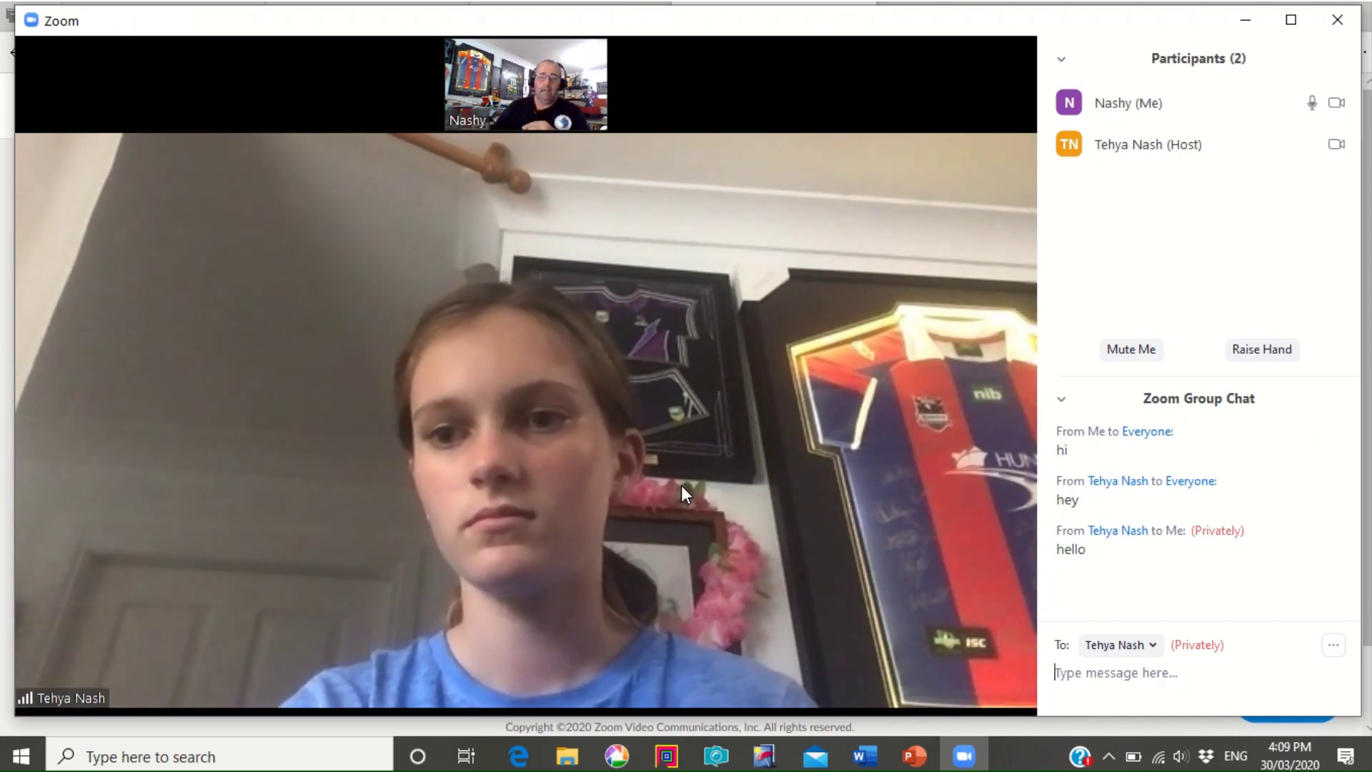
# Step: Return to Gallery View and leave the meeting
pyautogui.click(950, 59)
pyautogui.moveTo(829, 409)
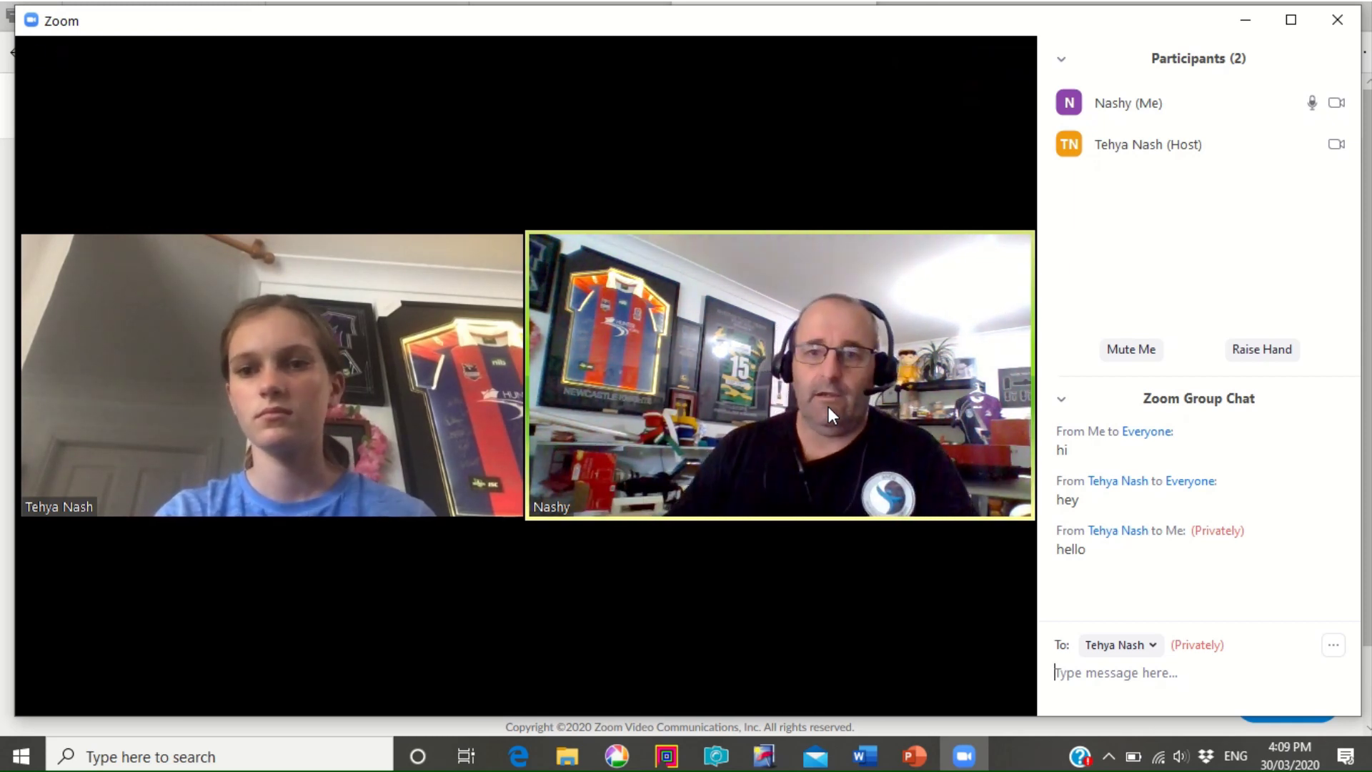
pyautogui.moveTo(623, 657)
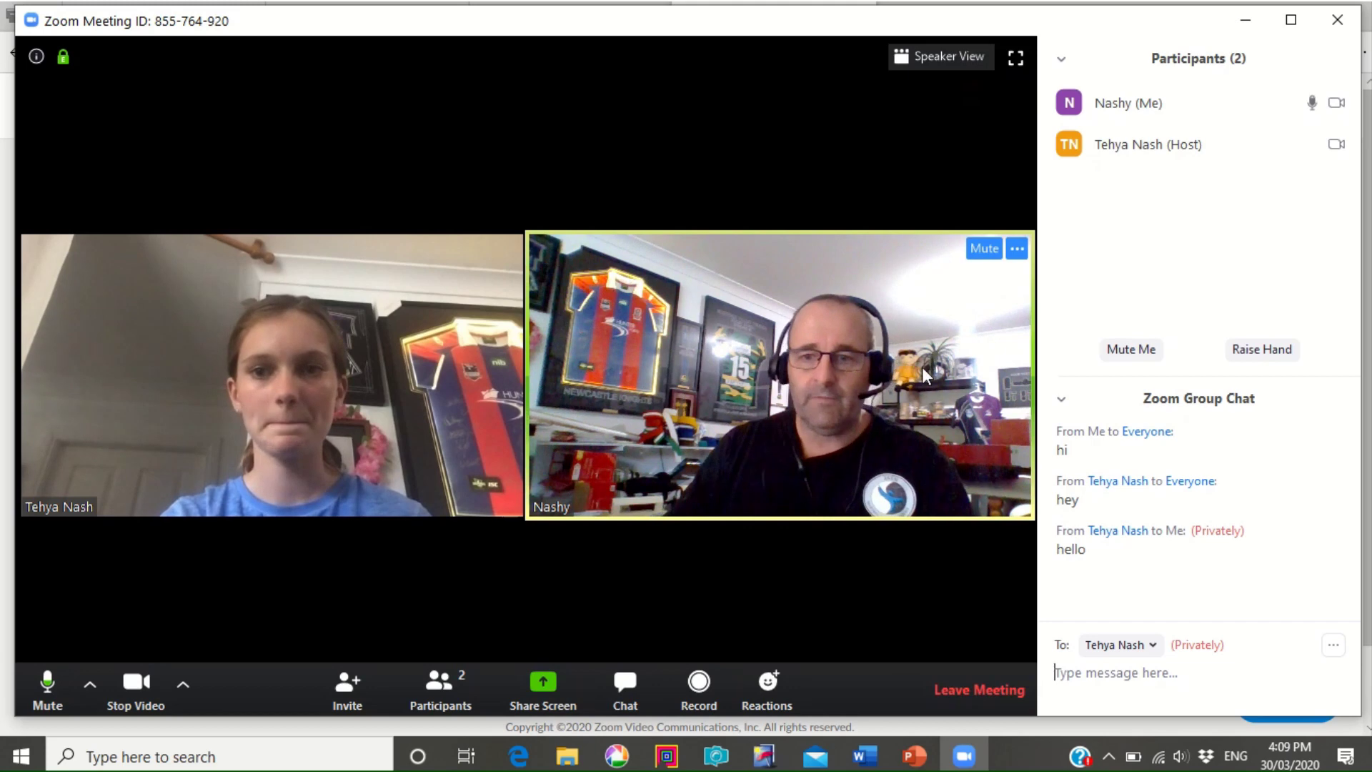
pyautogui.click(968, 698)
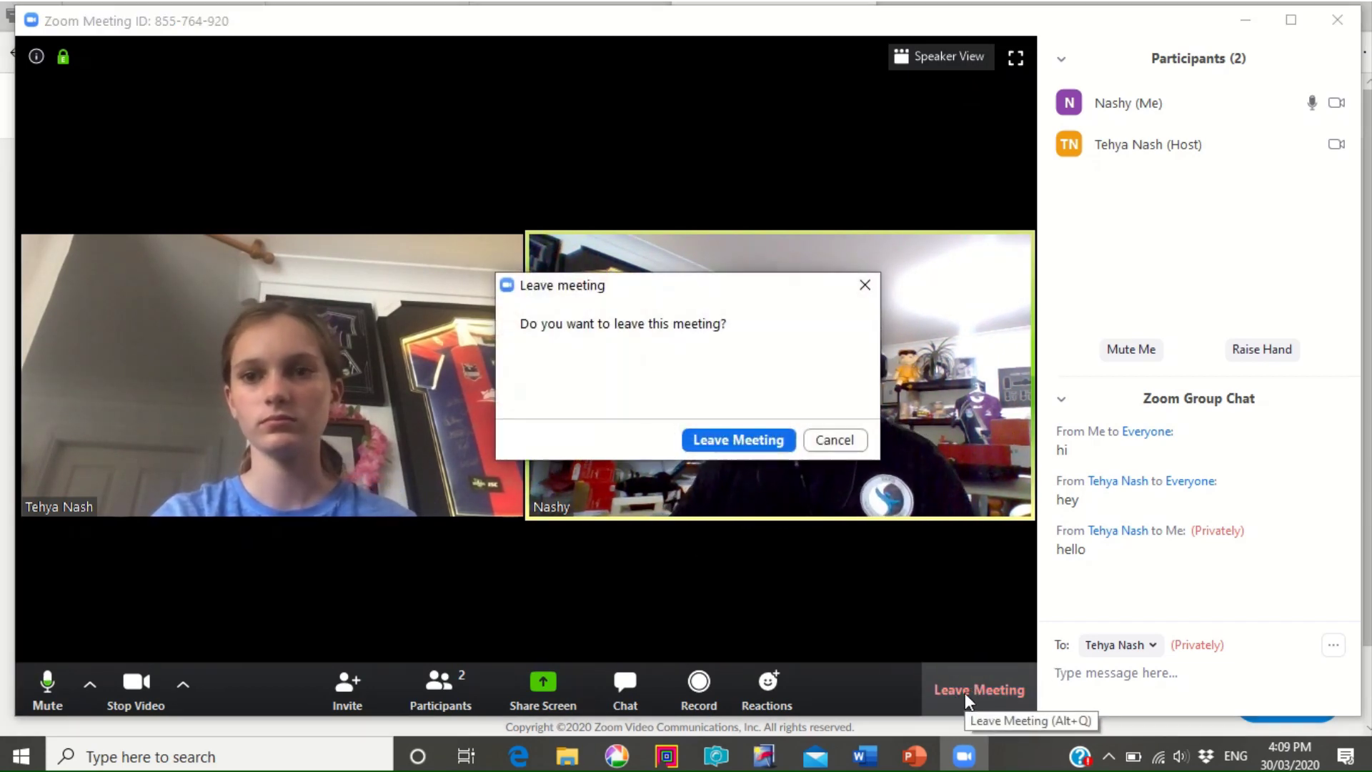
pyautogui.click(733, 439)
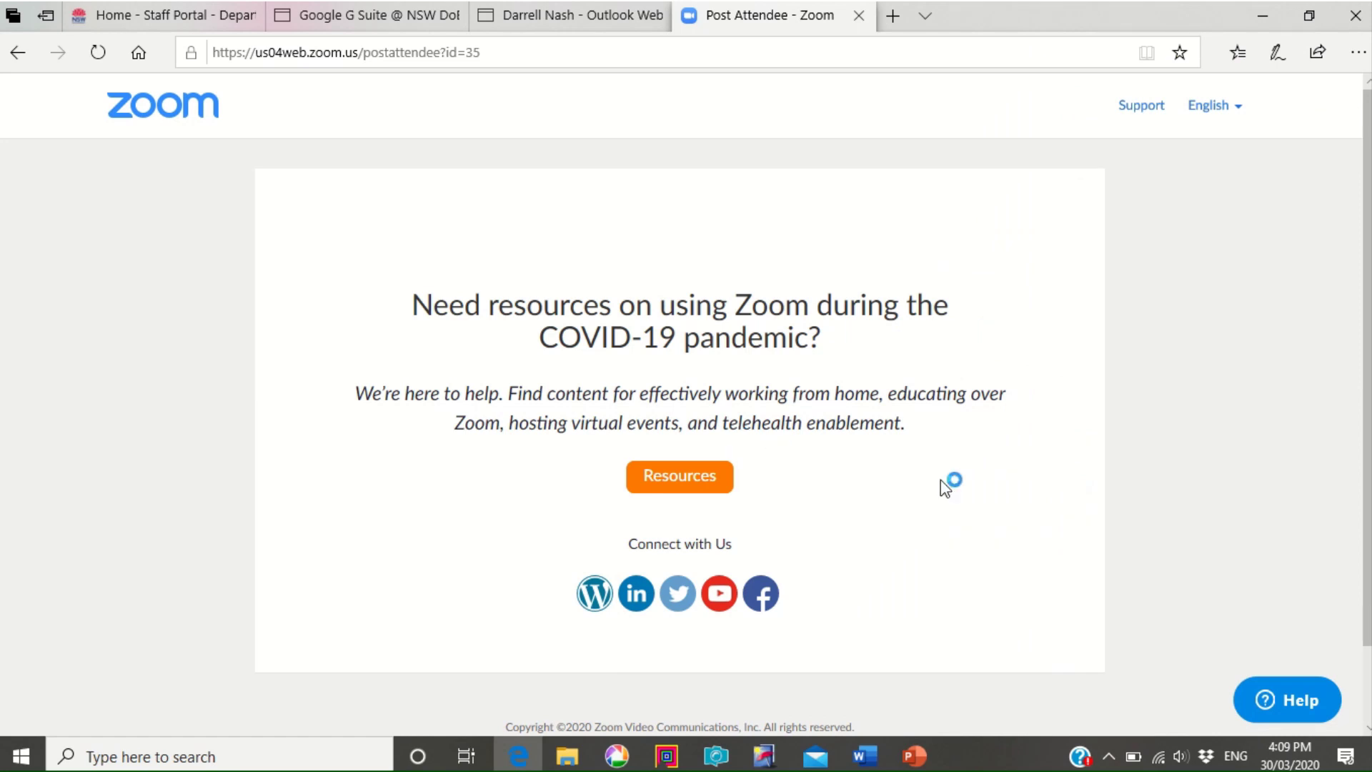